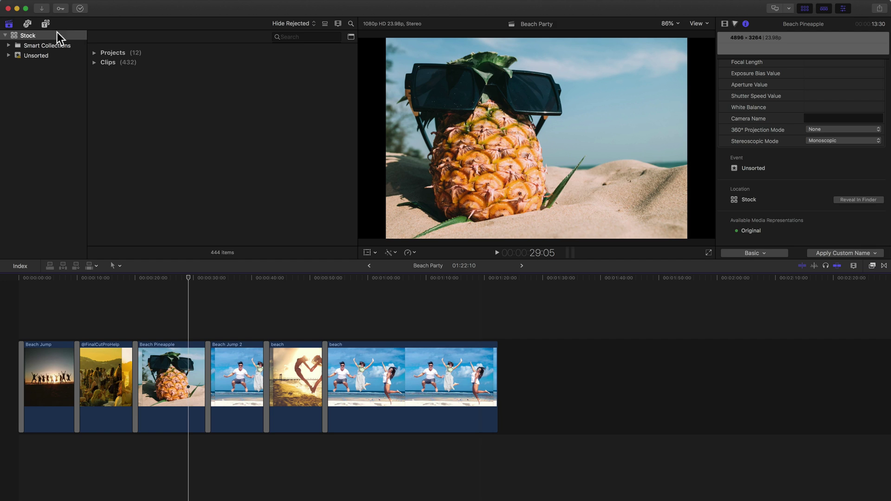
# Step: Exit full screen and move the editing window down and to the right on the desktop
pyautogui.press('ctrl+super+f')
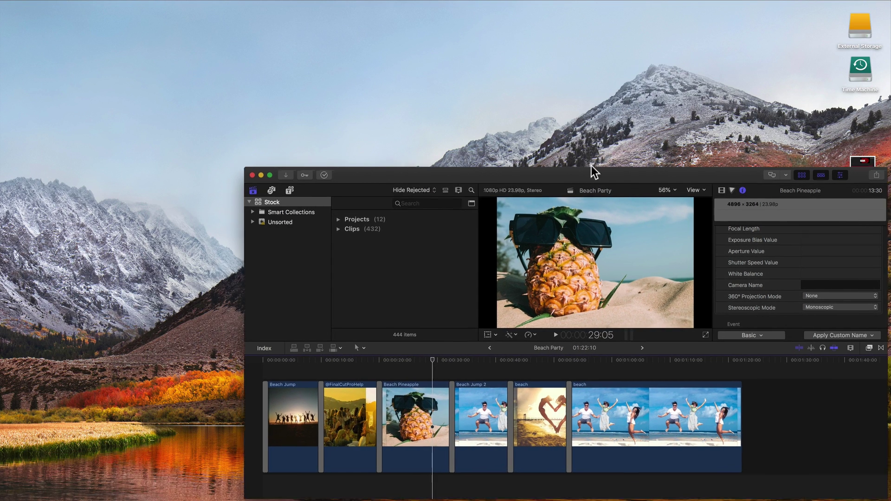
pyautogui.moveTo(590, 178); pyautogui.dragTo(504, 29)
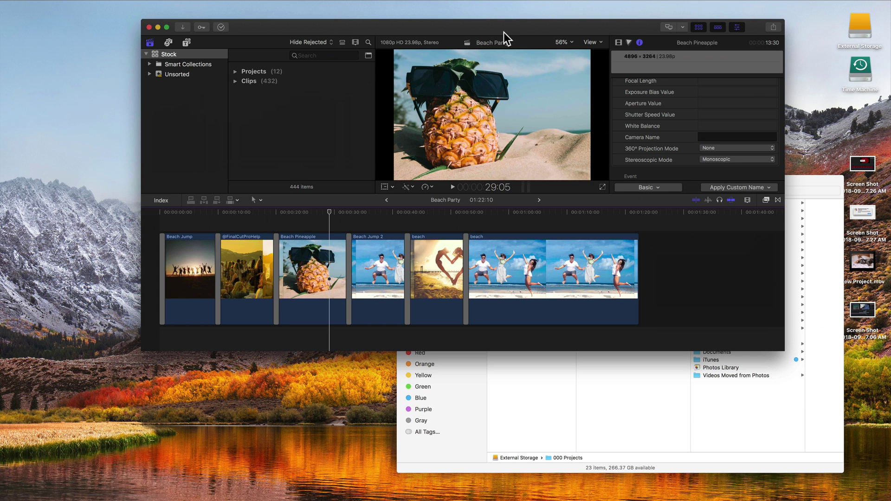
pyautogui.moveTo(503, 32); pyautogui.dragTo(534, 116)
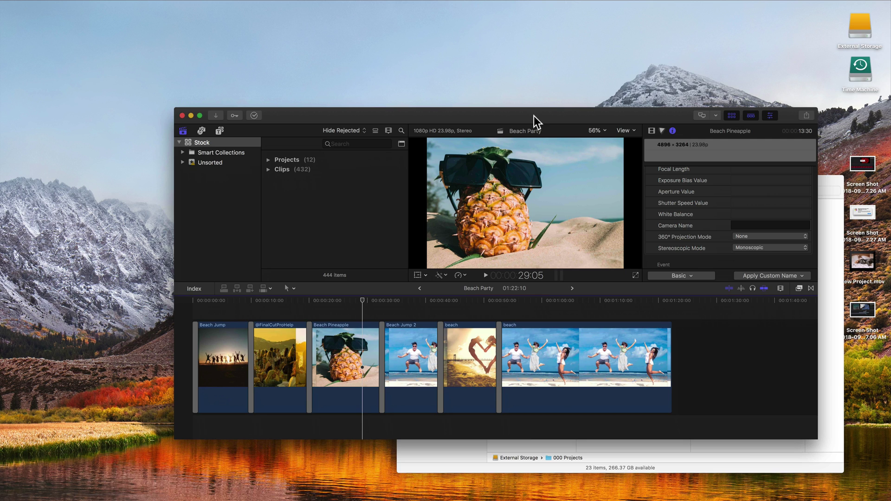
# Step: Option-zoom the window to fill the screen, then return it to full-screen mode
pyautogui.press('alt')
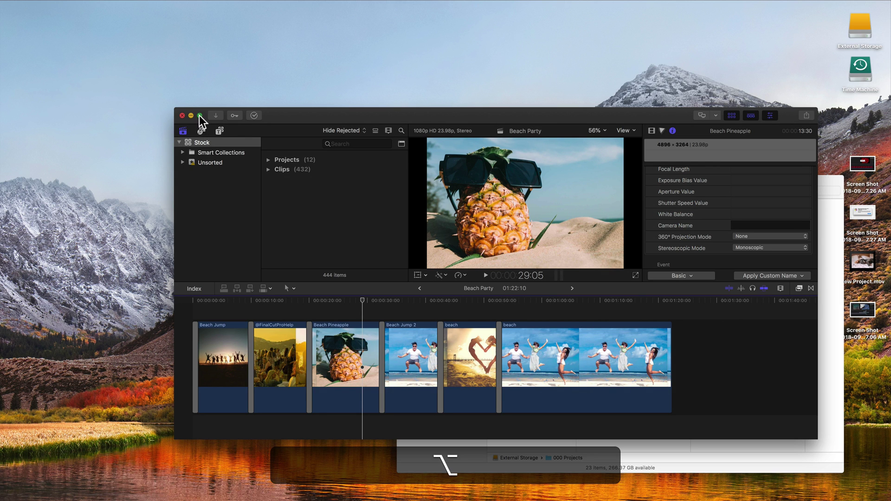
pyautogui.keyDown('alt'); pyautogui.click(199, 115); pyautogui.keyUp('alt')
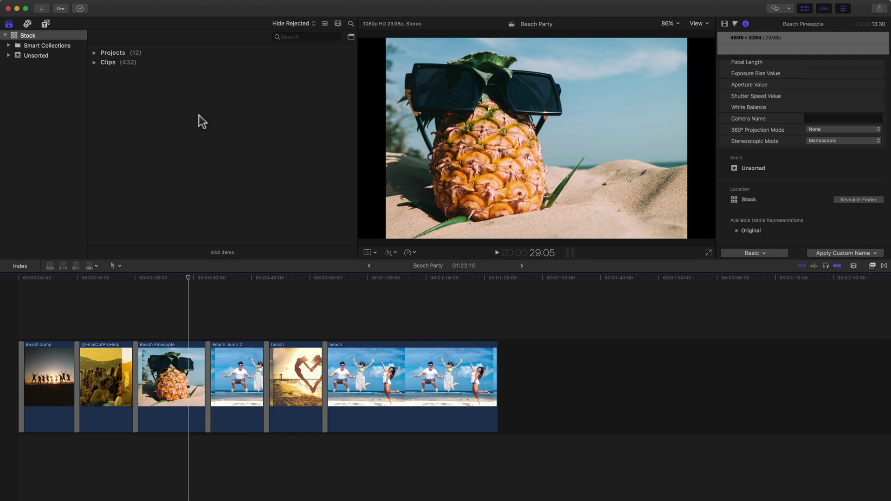
pyautogui.click(26, 8)
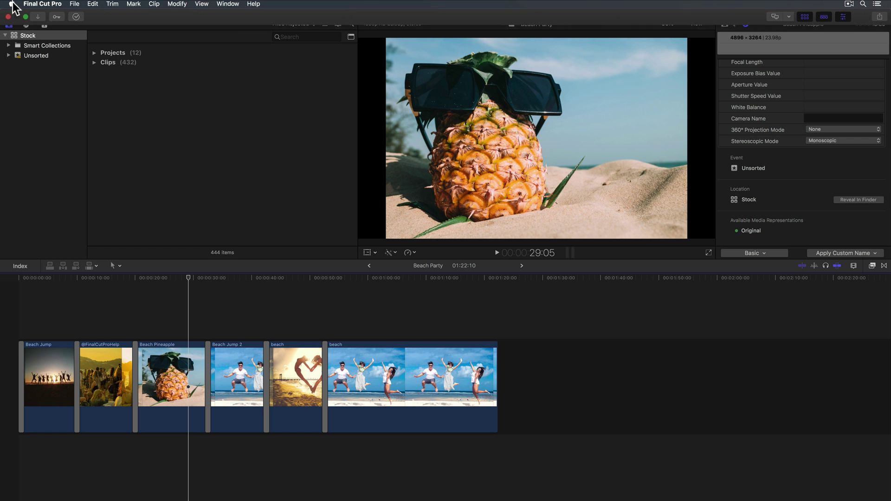
pyautogui.keyDown('alt'); pyautogui.click(26, 17); pyautogui.keyUp('alt')
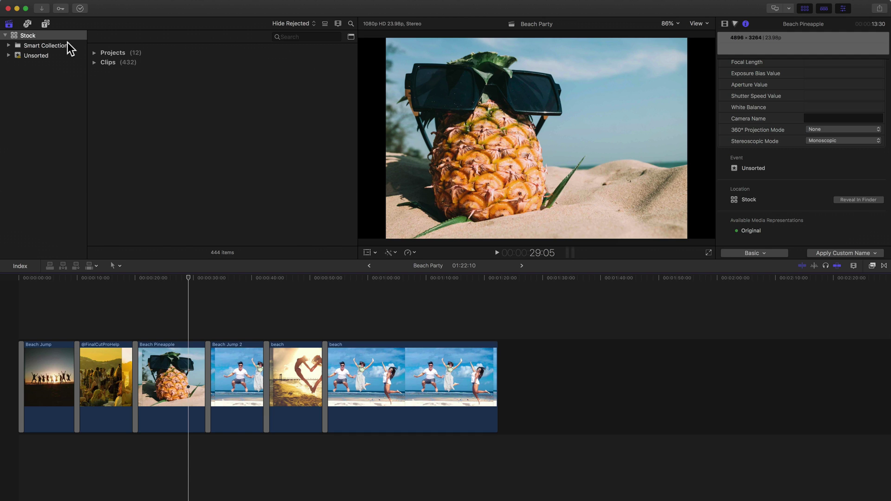
pyautogui.click(843, 9)
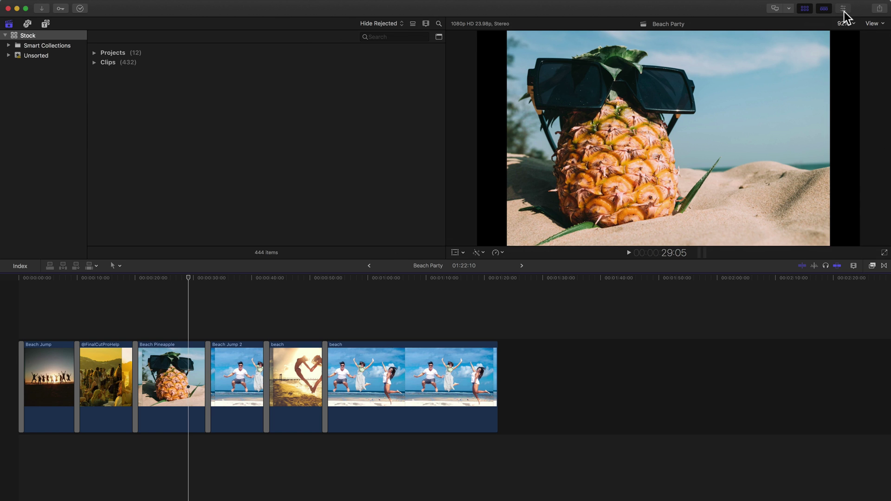
pyautogui.click(843, 11)
pyautogui.click(823, 9)
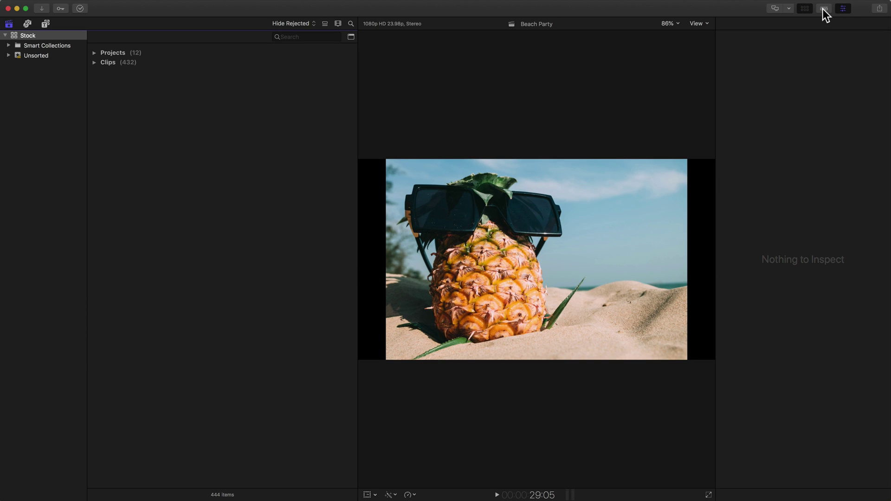
pyautogui.click(823, 9)
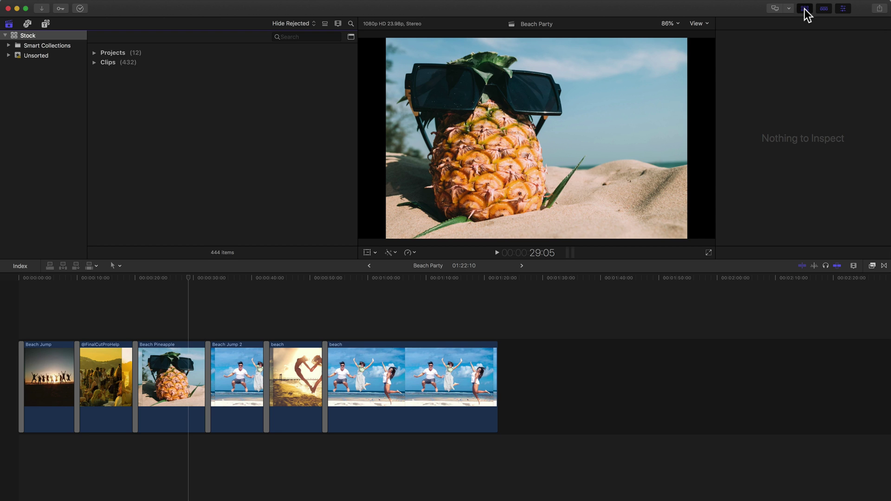
pyautogui.click(804, 9)
pyautogui.click(804, 9)
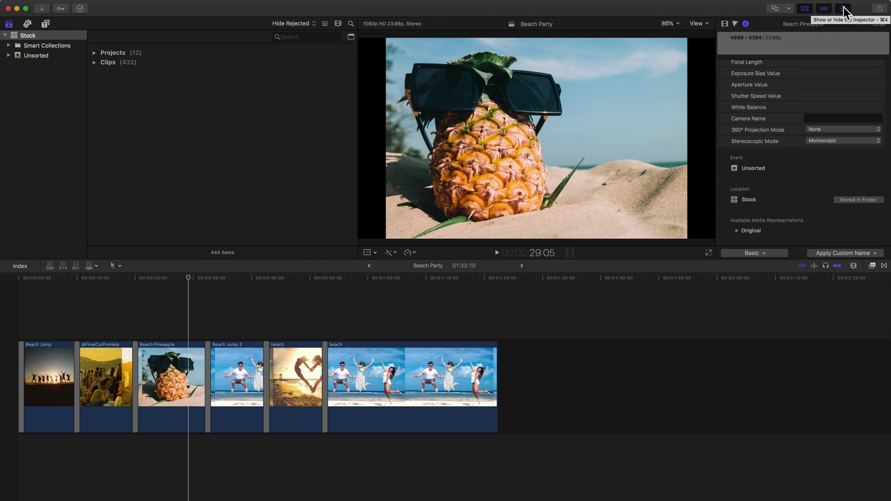
pyautogui.press('super+4')
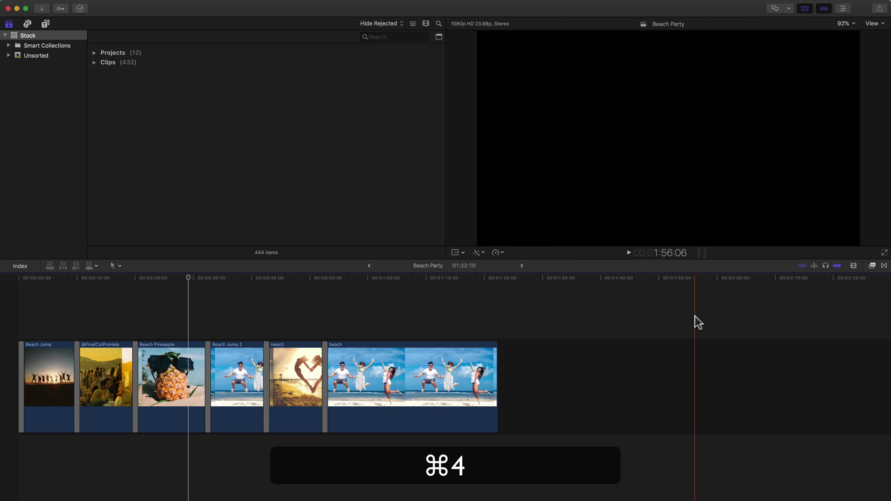
pyautogui.press('super+4')
pyautogui.press('super+4')
pyautogui.press('super+4')
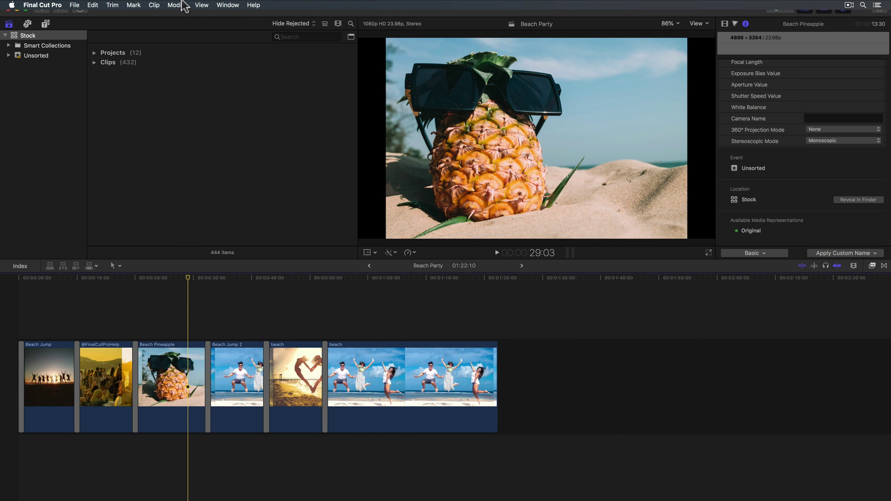
# Step: Hide the libraries sidebar from Window > Show in Workspace
pyautogui.click(223, 5)
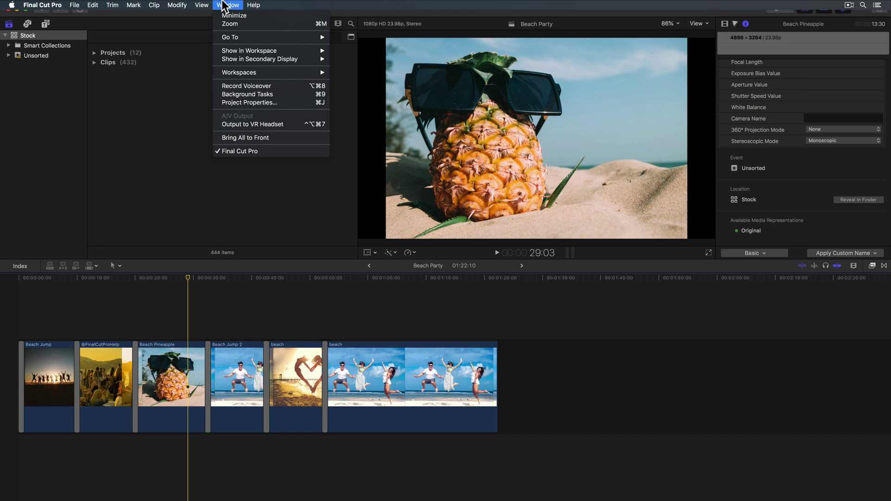
pyautogui.moveTo(234, 53)
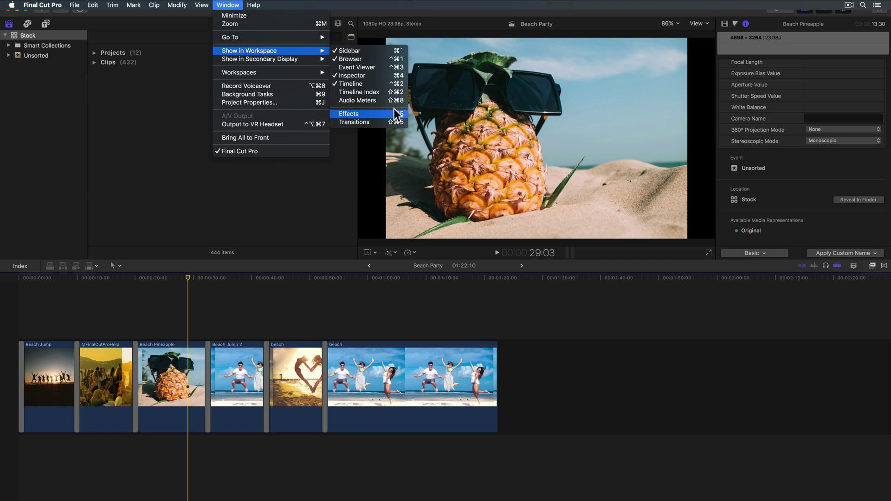
pyautogui.click(349, 51)
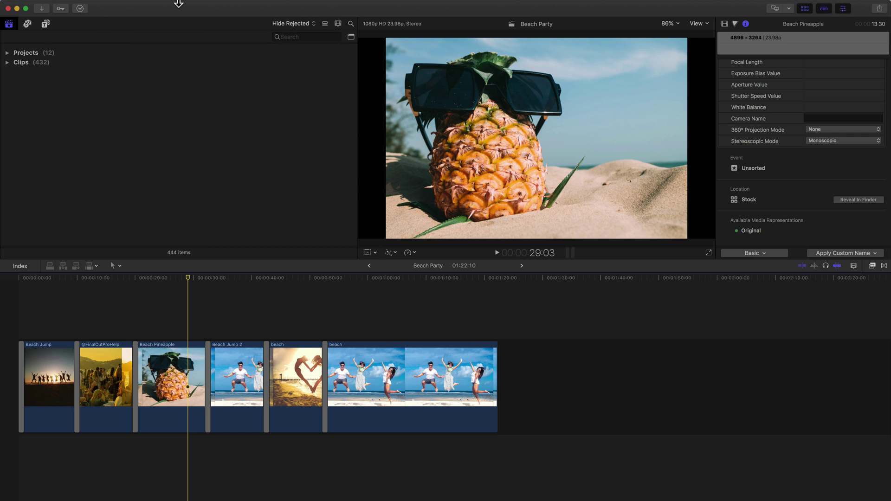
# Step: Hide the clip browser too, leaving the widened viewer beside the inspector
pyautogui.click(228, 4)
pyautogui.moveTo(264, 51)
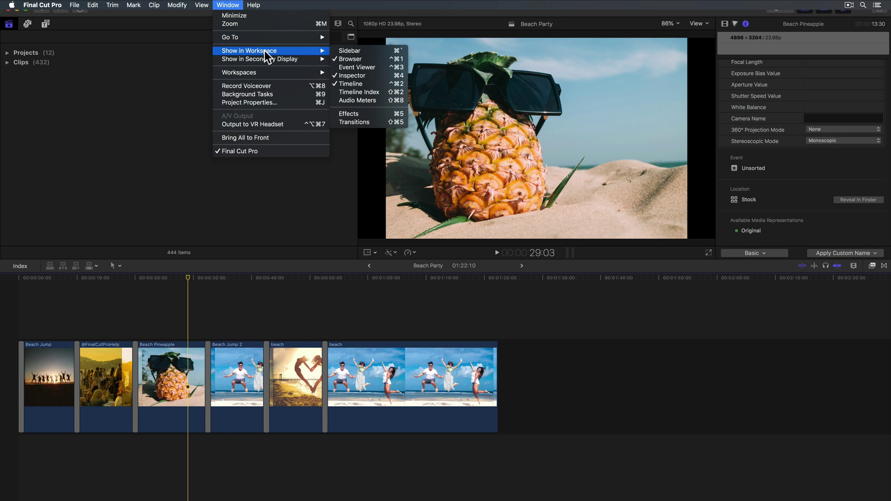
pyautogui.click(356, 60)
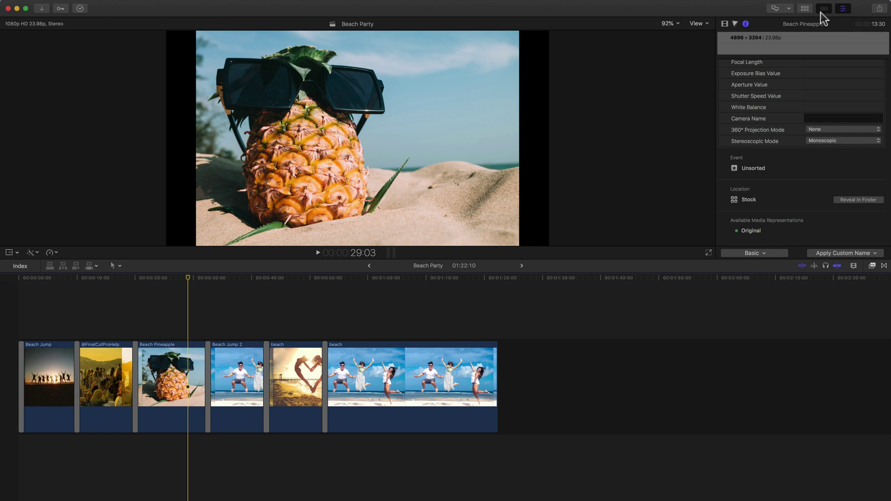
pyautogui.click(228, 5)
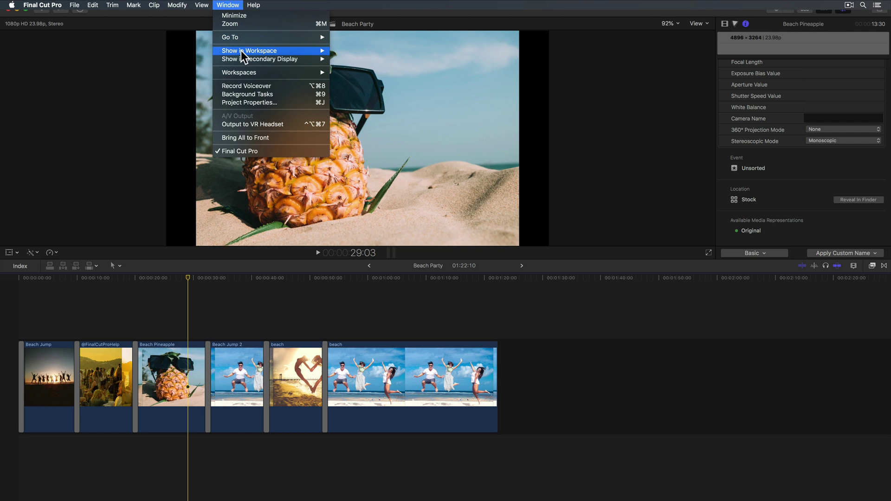
pyautogui.moveTo(240, 49)
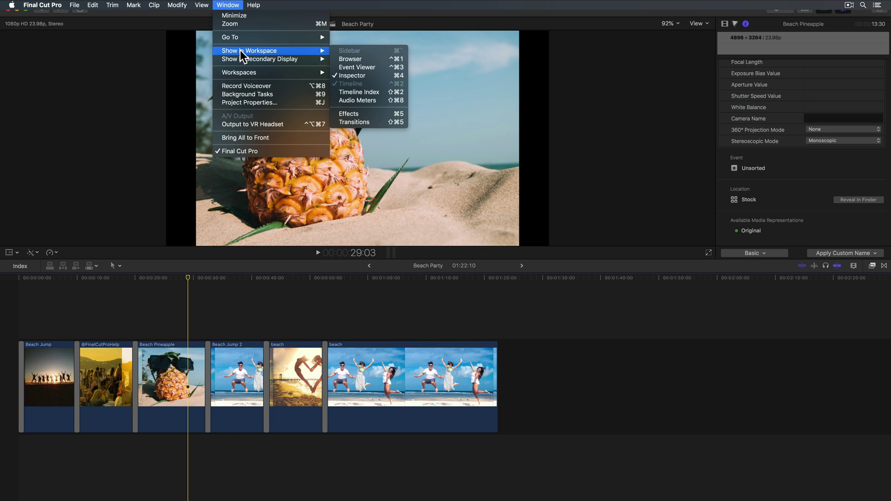
# Step: Show the Event Viewer and preview the Blurred stack of books clip from Clips
pyautogui.click(367, 66)
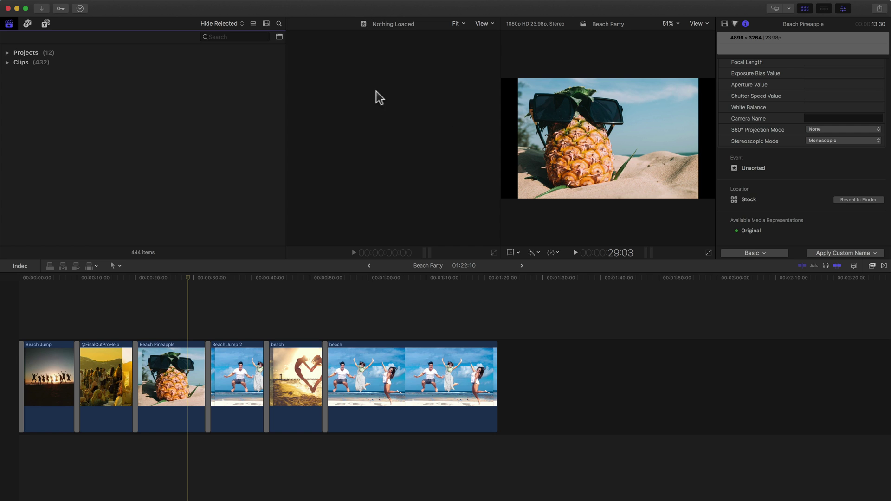
pyautogui.click(10, 64)
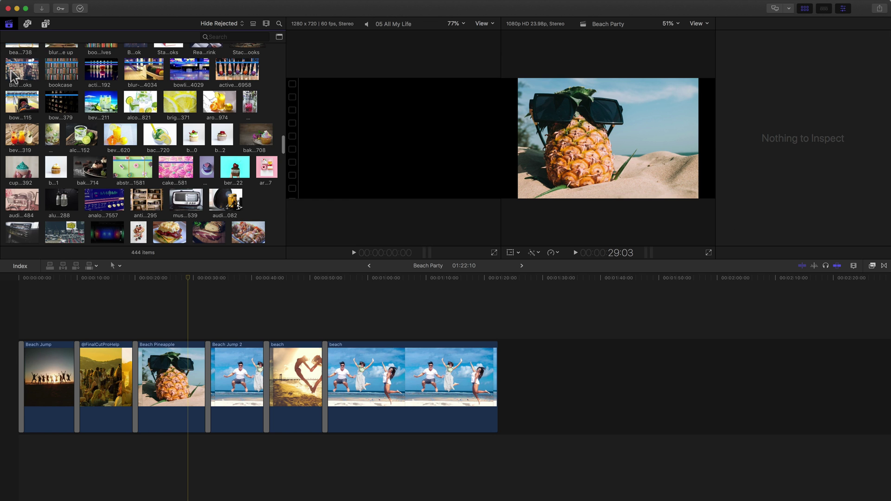
pyautogui.click(22, 70)
pyautogui.press('super+4')
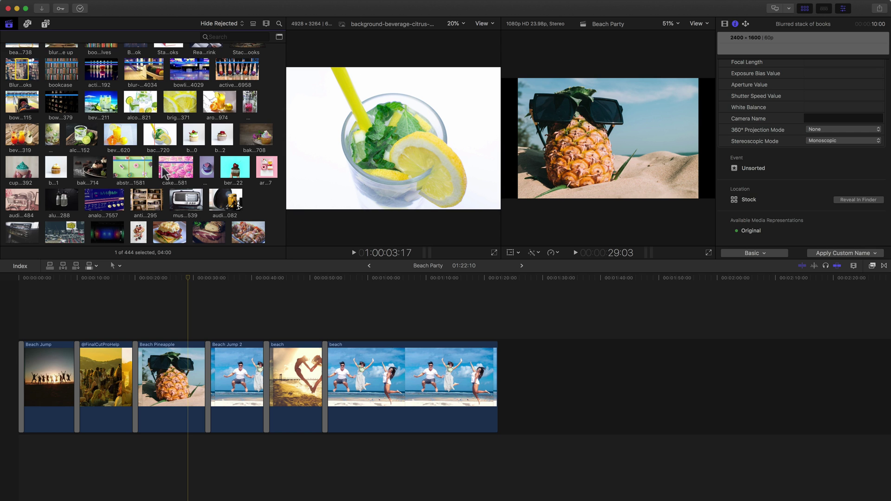
# Step: Move focus to the timeline and back, then select the beverage-citrus-cold-96620 clip
pyautogui.press('super+2')
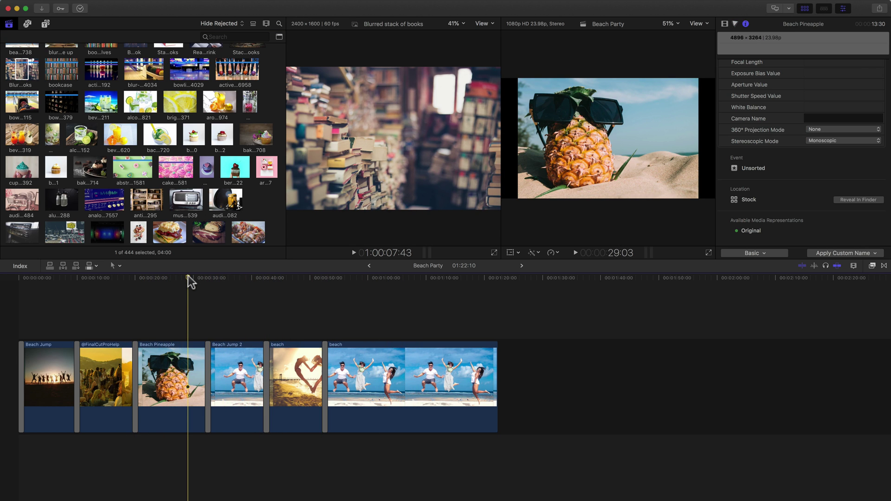
pyautogui.press('super+1')
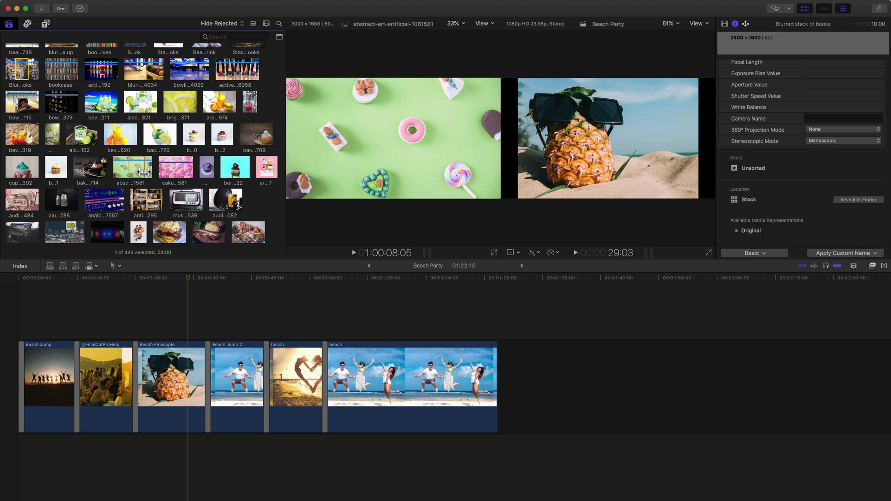
pyautogui.click(117, 131)
pyautogui.click(227, 5)
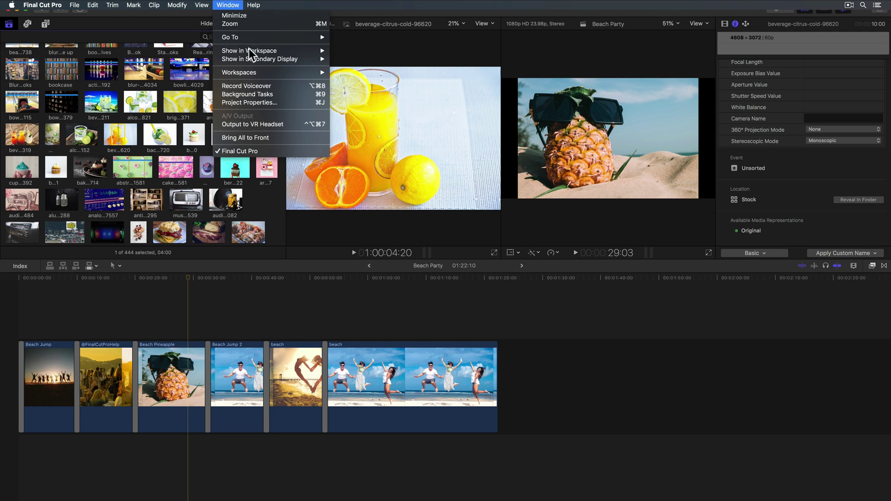
pyautogui.moveTo(269, 51)
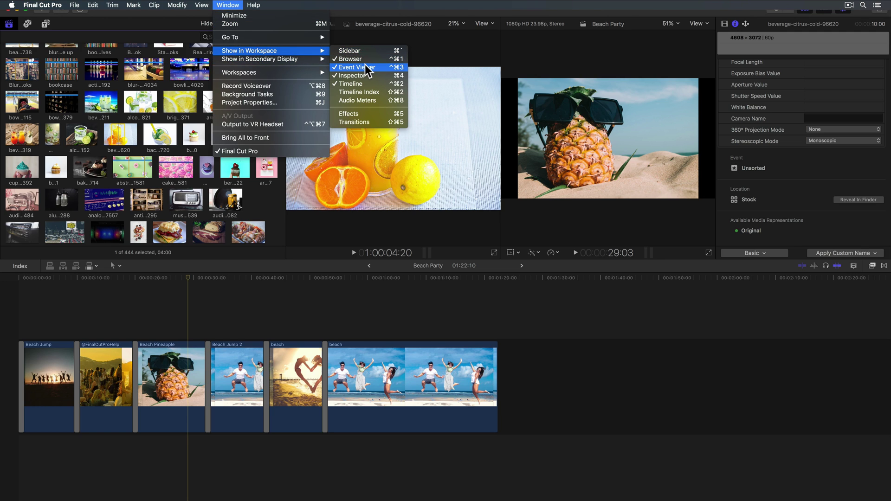
# Step: Show the timeline index and the audio meters beside the timeline
pyautogui.click(368, 93)
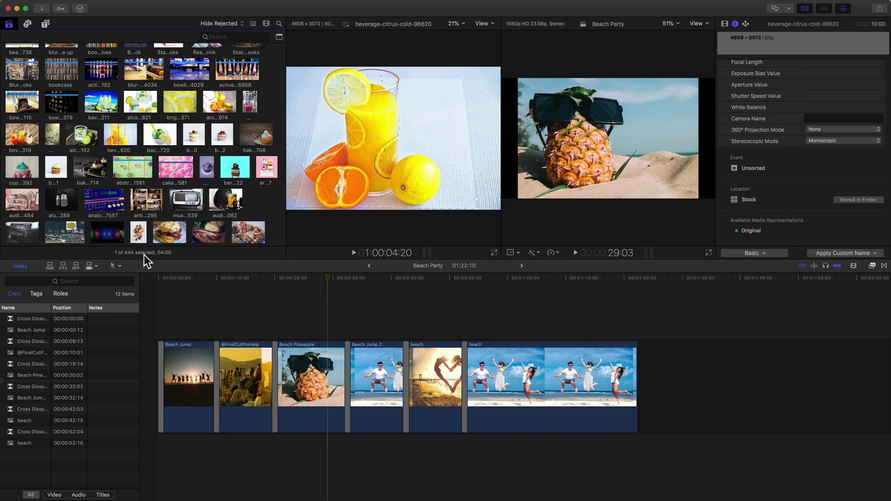
pyautogui.click(230, 4)
pyautogui.moveTo(286, 51)
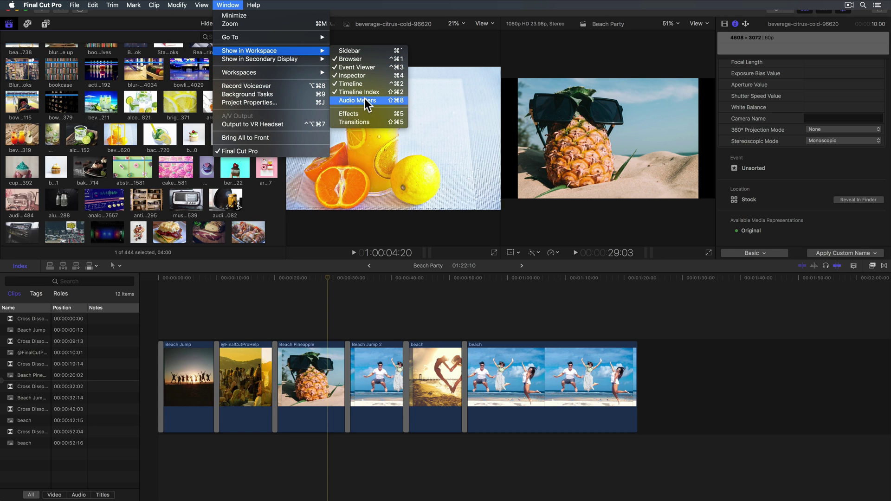
pyautogui.click(359, 99)
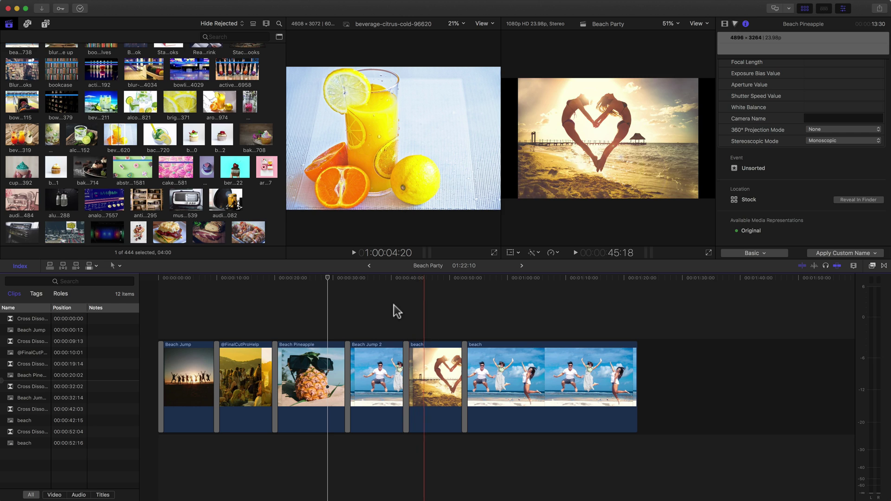
# Step: Append the Dog Pant clip to the timeline end, toggle it off and on, and play
pyautogui.scroll(15, 93, 122)
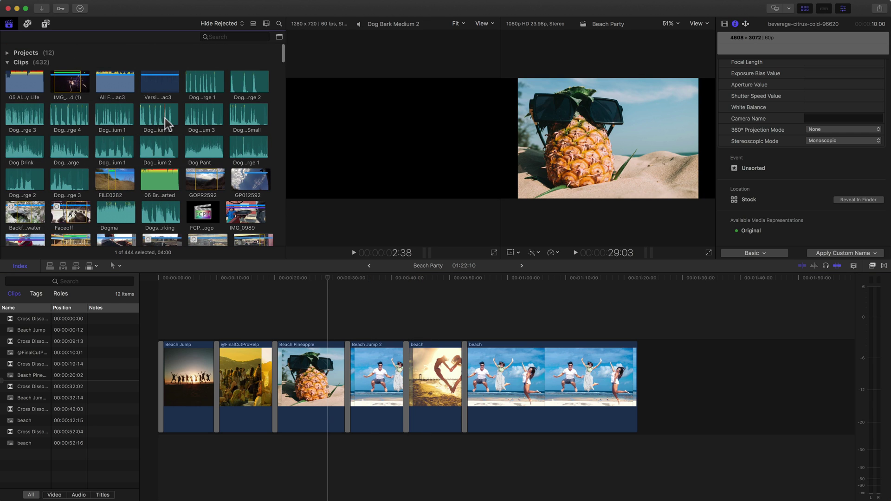
pyautogui.moveTo(204, 147); pyautogui.dragTo(659, 386)
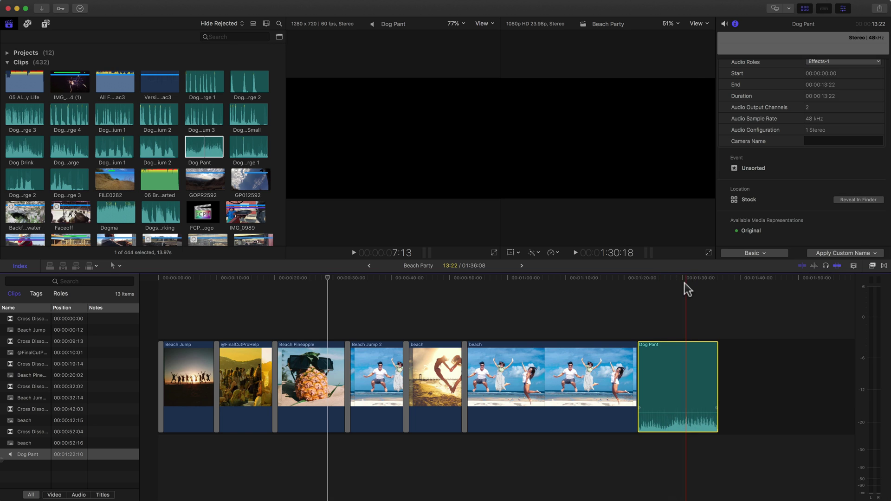
pyautogui.click(669, 278)
pyautogui.press('v')
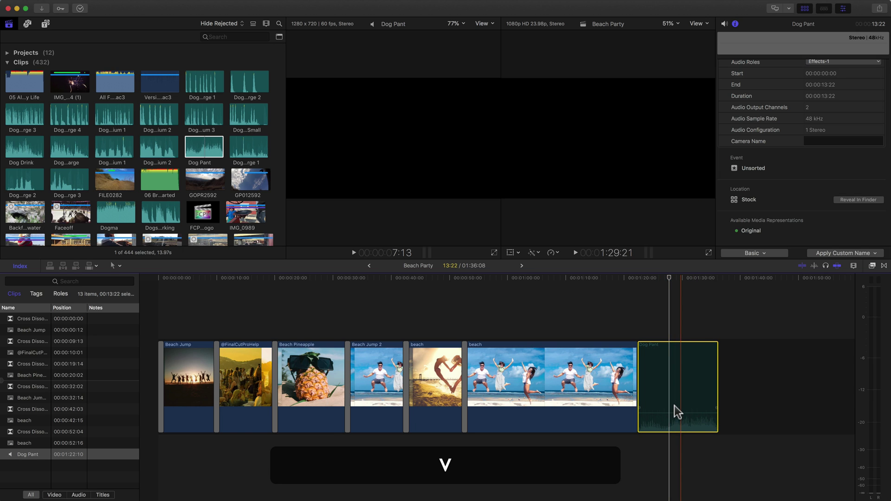
pyautogui.press('v')
pyautogui.press('space')
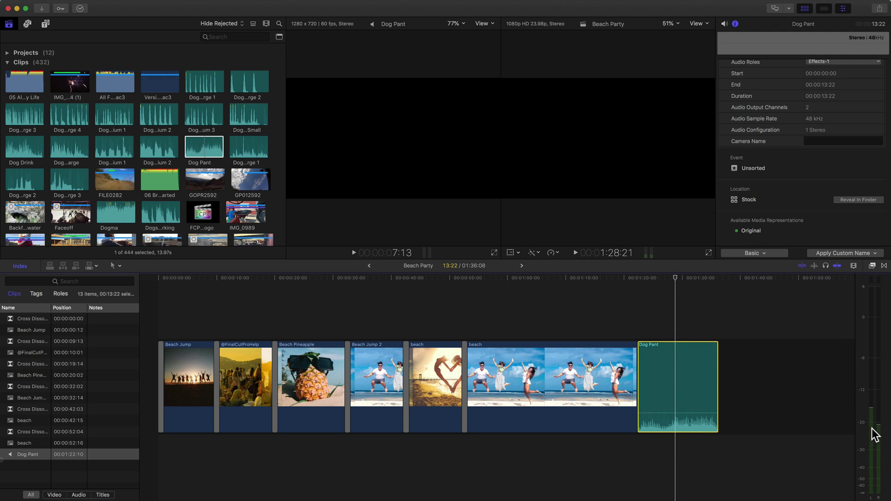
# Step: Bring up the audio meters from the timeline and review the Window layout options
pyautogui.click(649, 254)
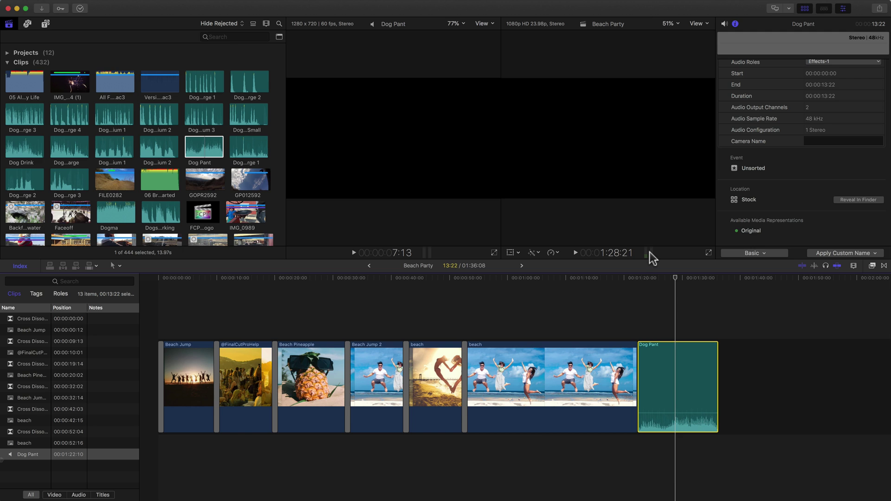
pyautogui.moveTo(163, 6)
pyautogui.click(227, 5)
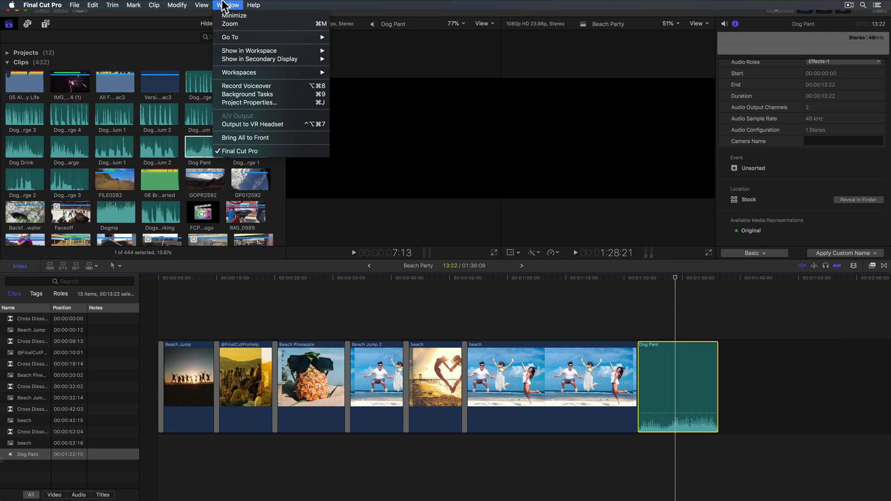
pyautogui.moveTo(238, 55)
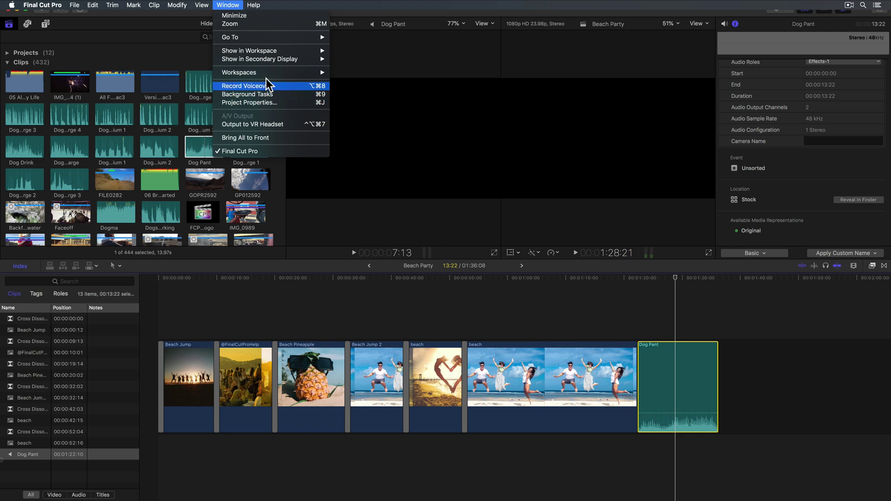
pyautogui.moveTo(267, 77)
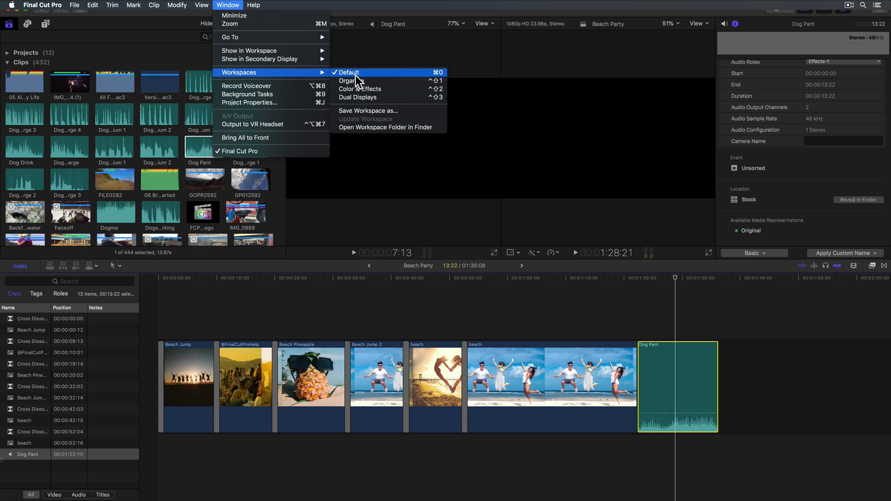
# Step: Reset to the Default workspace (Cmd-0) and drag the divider to make the timeline taller
pyautogui.click(439, 72)
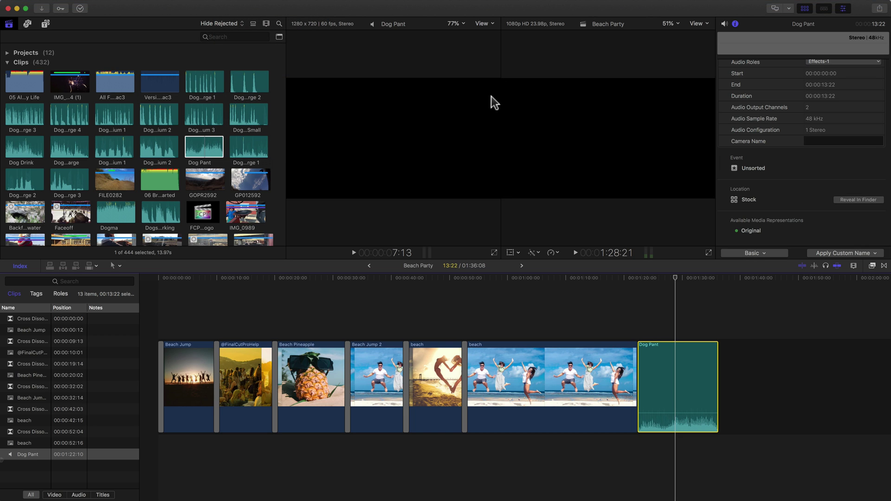
pyautogui.press('super+0')
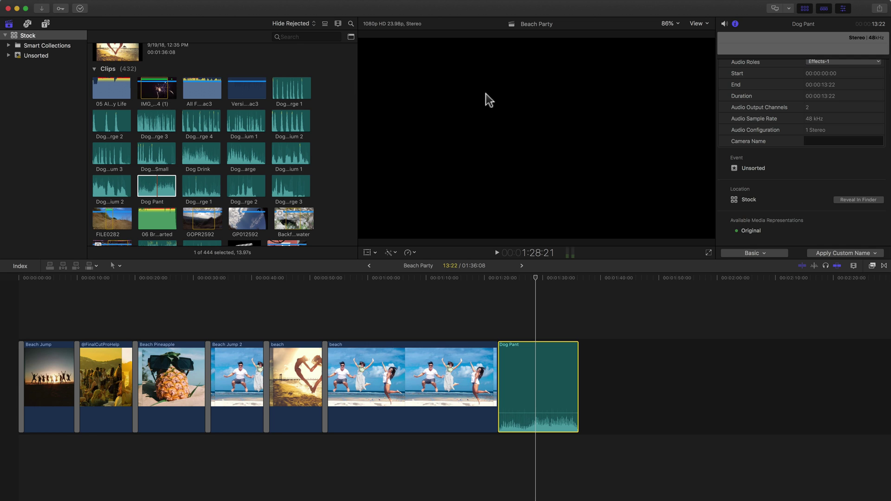
pyautogui.click(228, 5)
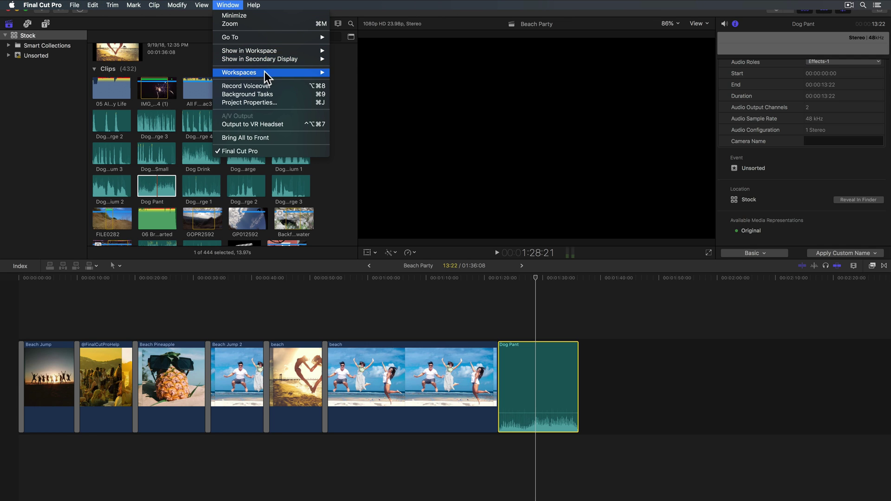
pyautogui.moveTo(266, 74)
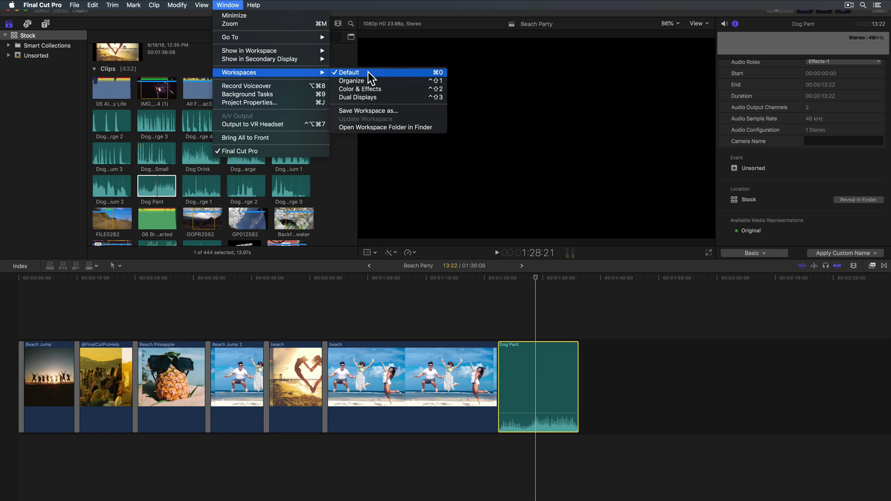
pyautogui.click(226, 5)
pyautogui.moveTo(364, 254); pyautogui.dragTo(367, 286)
# Step: Widen the inspector panel, then apply the Organize workspace
pyautogui.moveTo(714, 209); pyautogui.dragTo(603, 216)
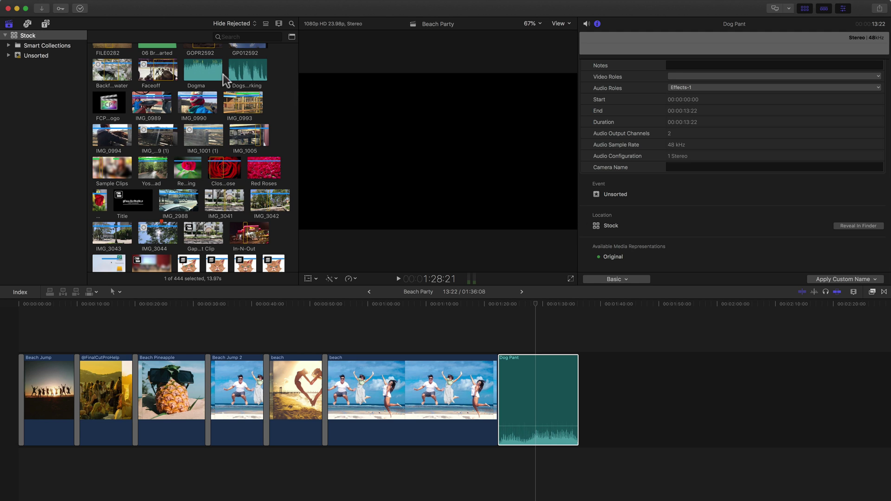
pyautogui.click(228, 4)
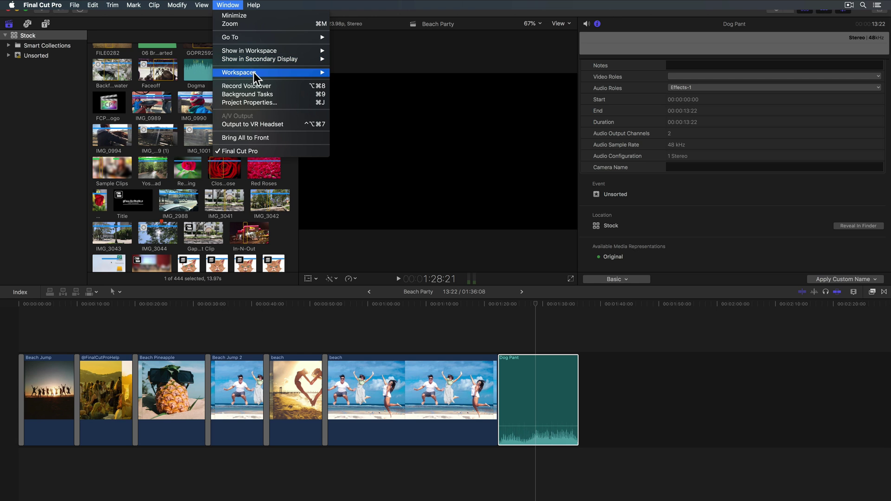
pyautogui.moveTo(322, 73)
pyautogui.click(405, 82)
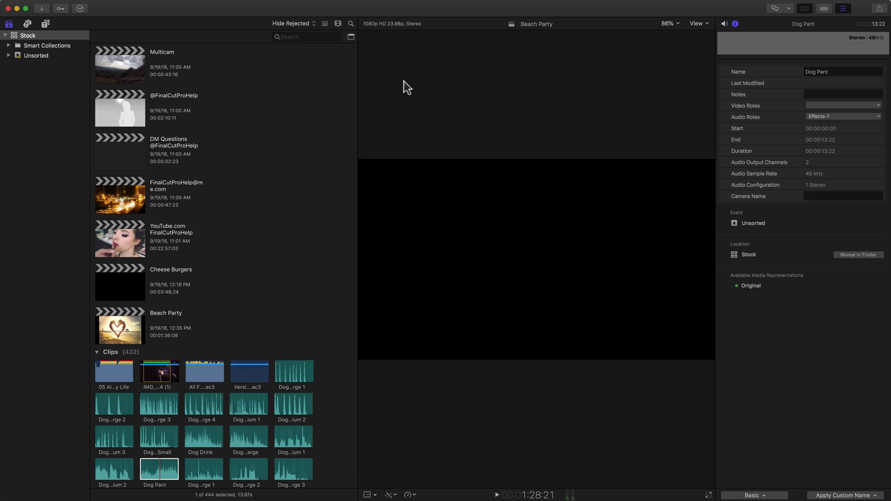
# Step: Hide the inspector and libraries sidebar, and widen the browser to show more clip columns
pyautogui.click(845, 9)
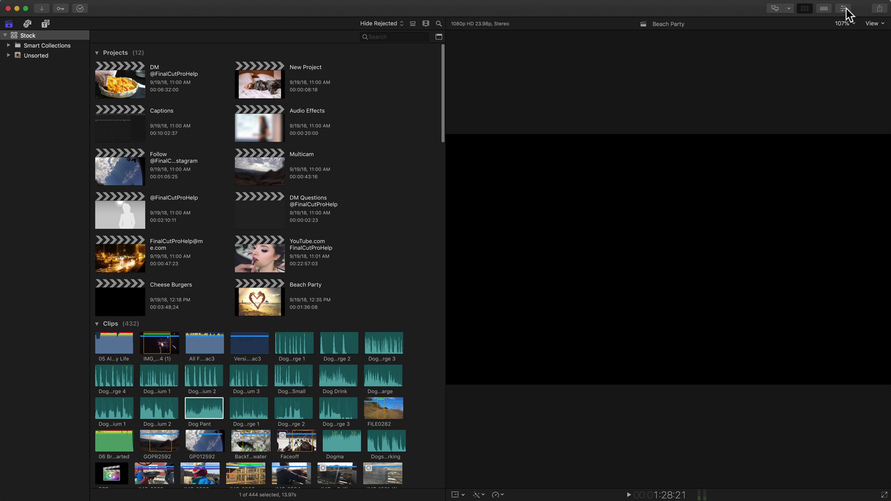
pyautogui.moveTo(446, 197); pyautogui.dragTo(659, 198)
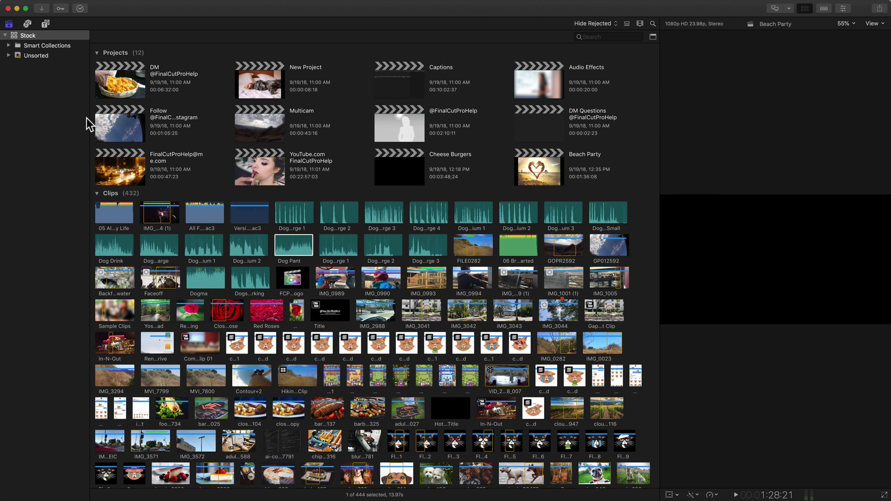
pyautogui.click(9, 23)
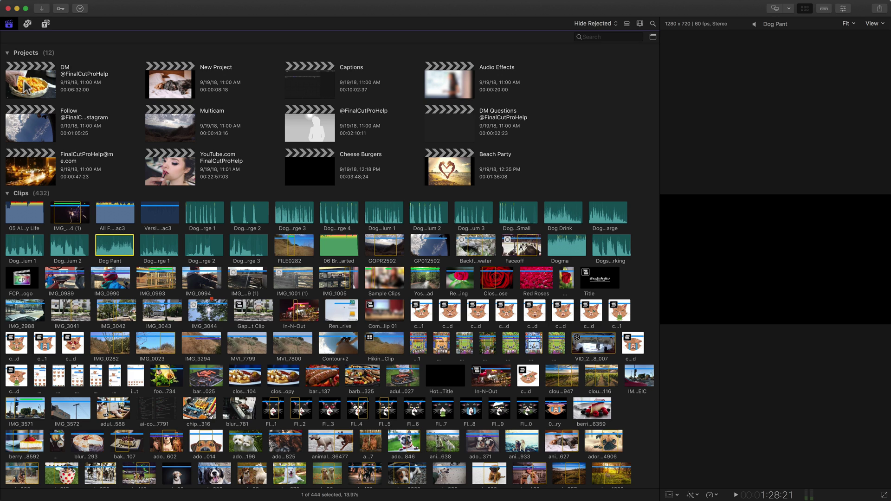
pyautogui.moveTo(70, 3)
# Step: Save the browser-heavy layout as a new custom workspace named 'Jared Organize'
pyautogui.click(228, 4)
pyautogui.moveTo(263, 59)
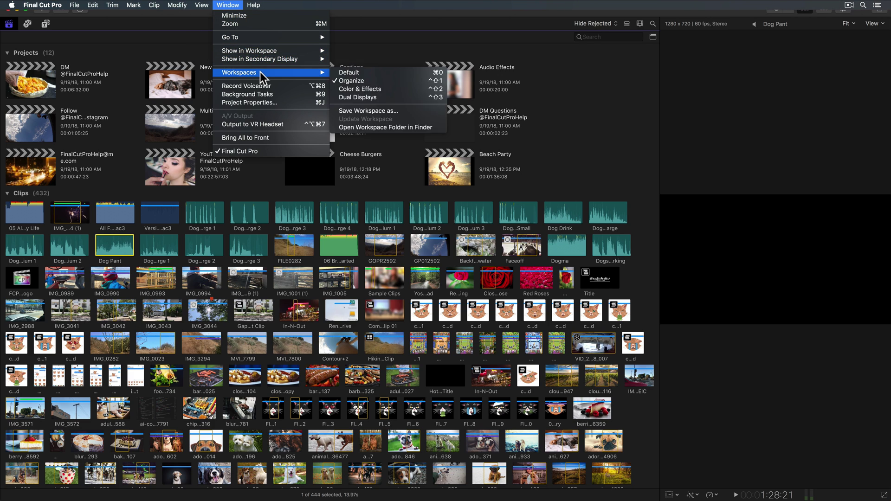
pyautogui.click(383, 111)
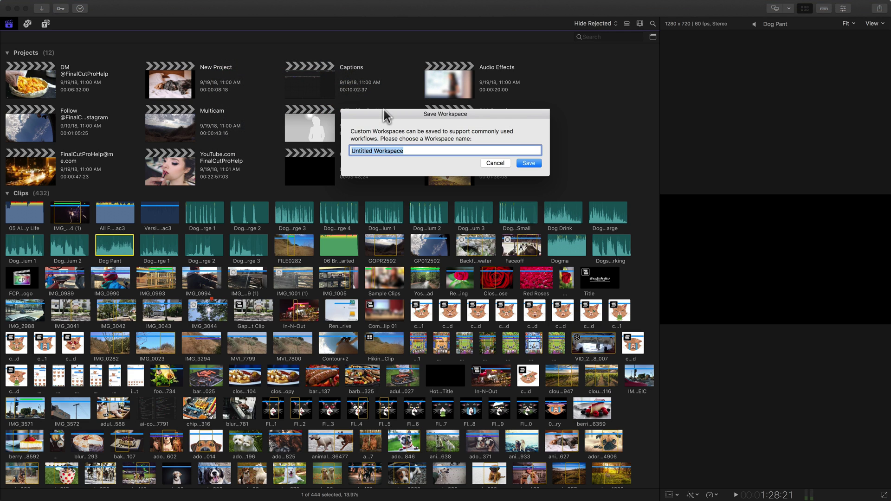
pyautogui.write('Jar')
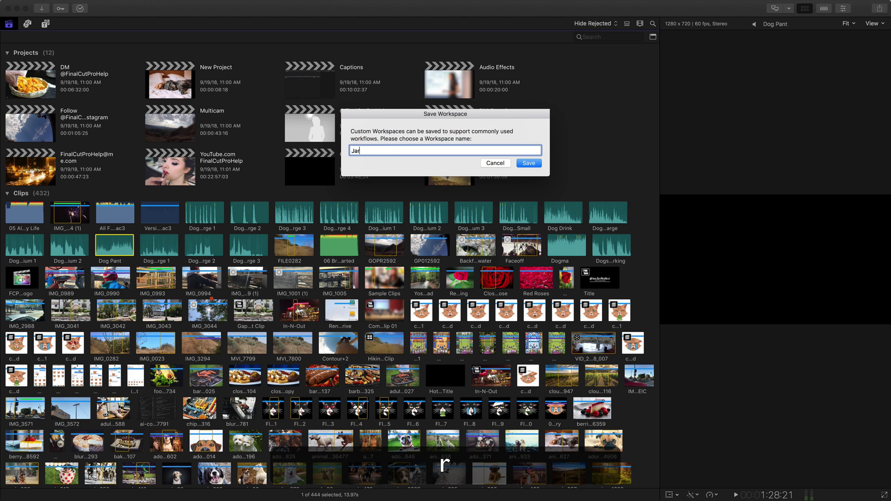
pyautogui.write('ed Orozcoo')
pyautogui.press('BackSpace')
pyautogui.press('Return')
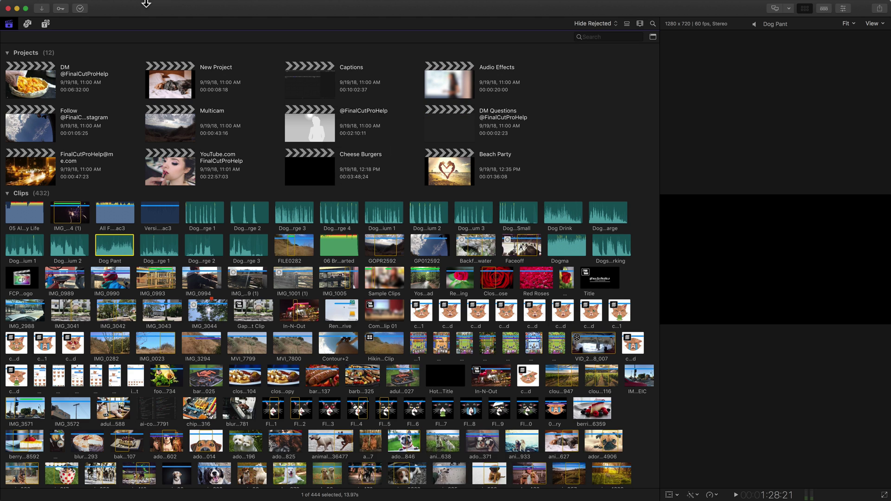
# Step: Switch to the Default workspace, then back to the saved Jared Organize workspace
pyautogui.click(222, 5)
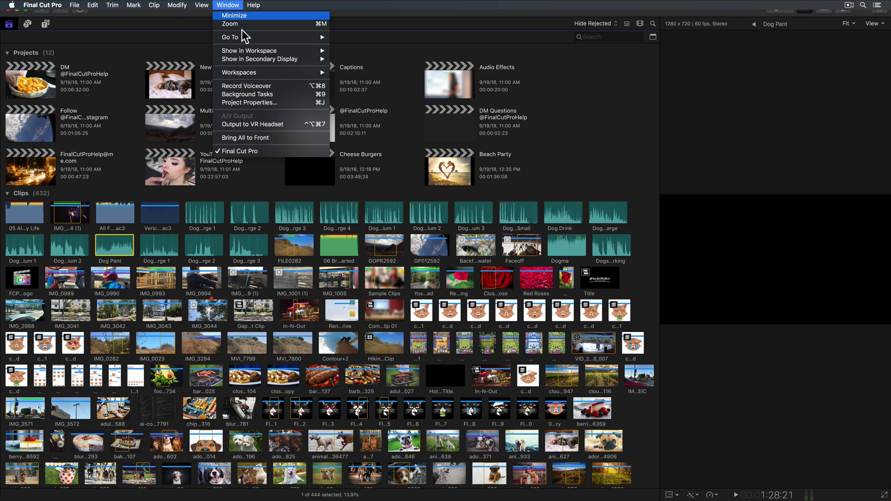
pyautogui.moveTo(255, 72)
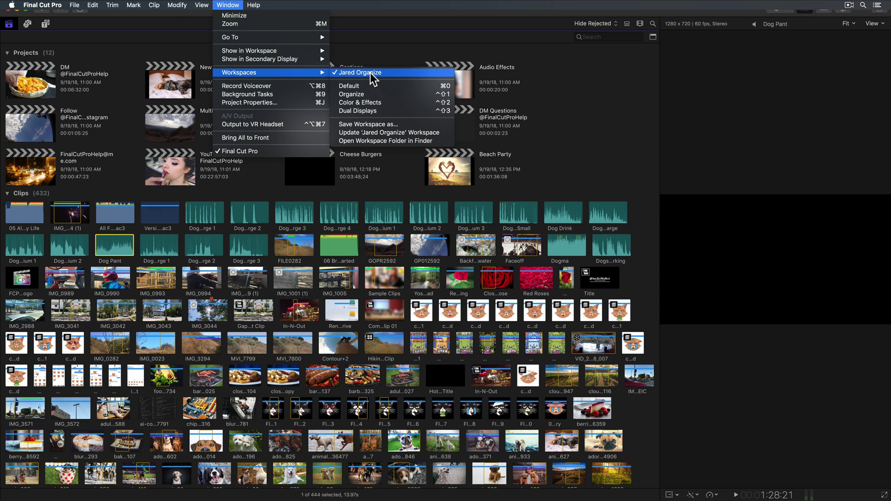
pyautogui.click(361, 85)
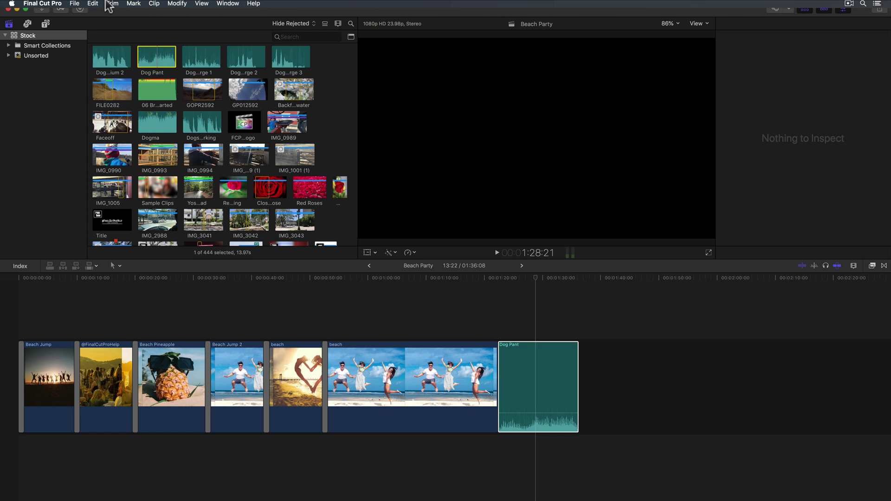
pyautogui.click(228, 5)
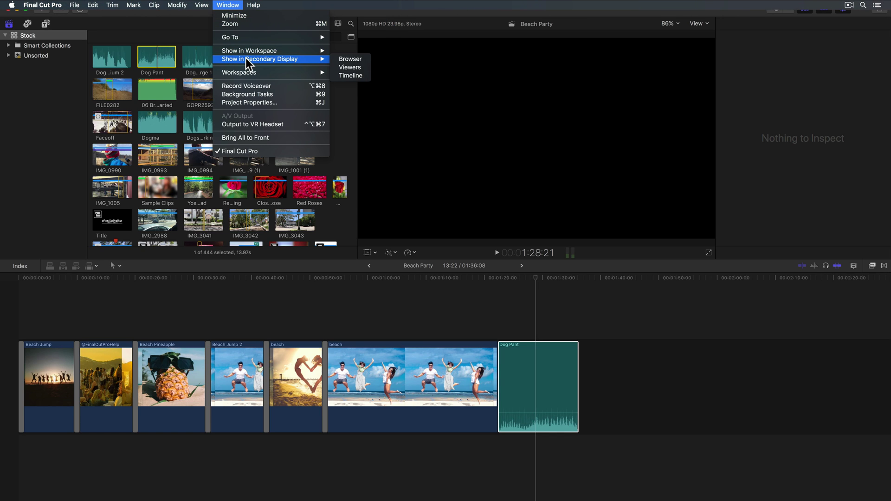
pyautogui.moveTo(253, 72)
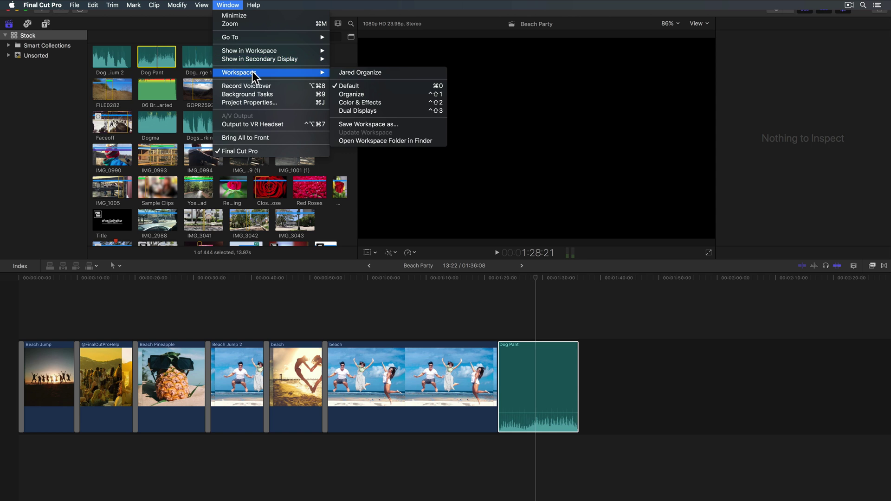
pyautogui.click(378, 72)
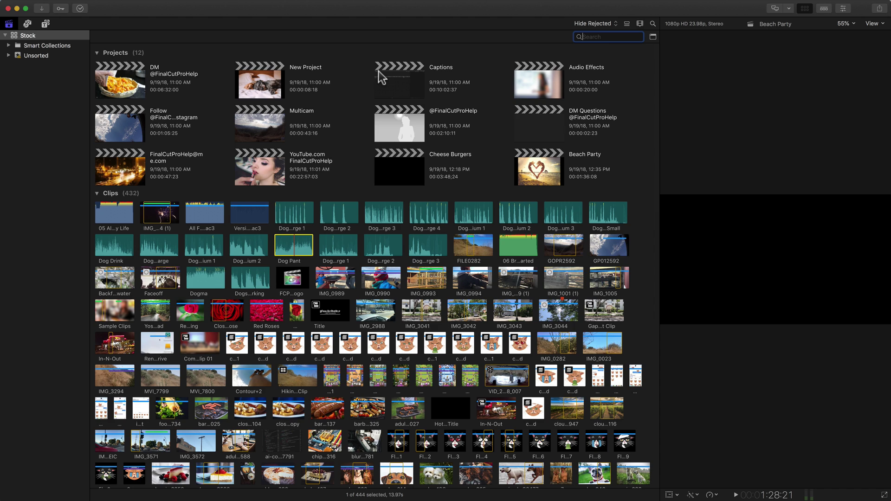
pyautogui.click(227, 5)
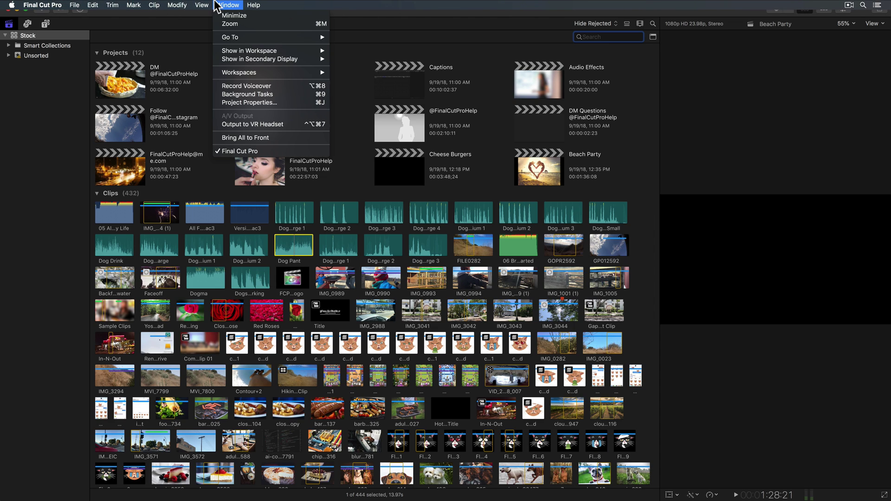
# Step: Apply the Color & Effects workspace and park the playhead at 59:19
pyautogui.moveTo(259, 72)
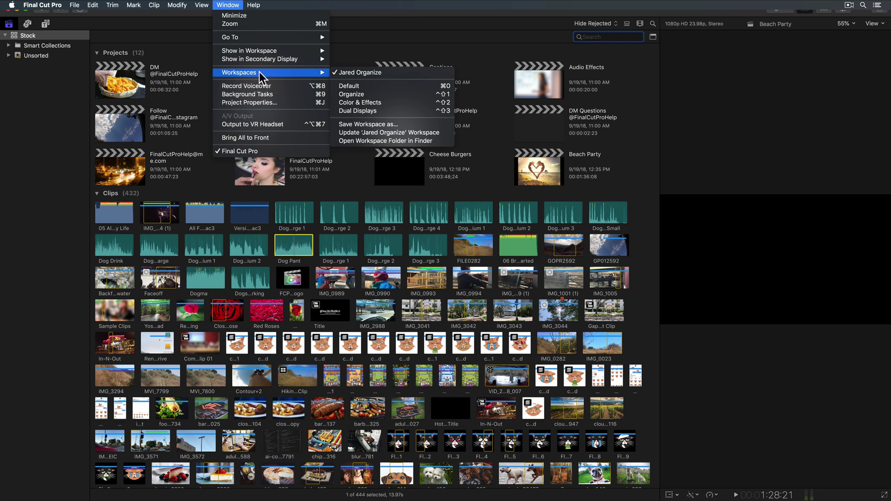
pyautogui.click(377, 102)
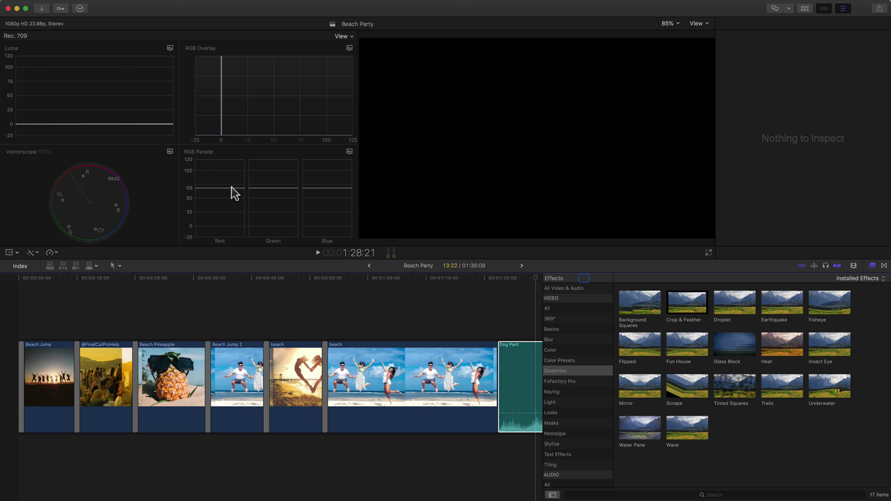
pyautogui.click(367, 278)
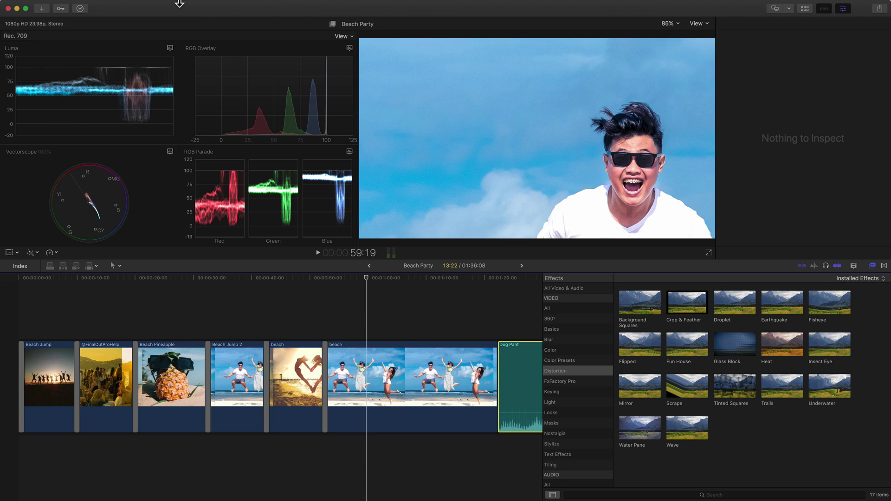
pyautogui.click(227, 5)
pyautogui.moveTo(253, 73)
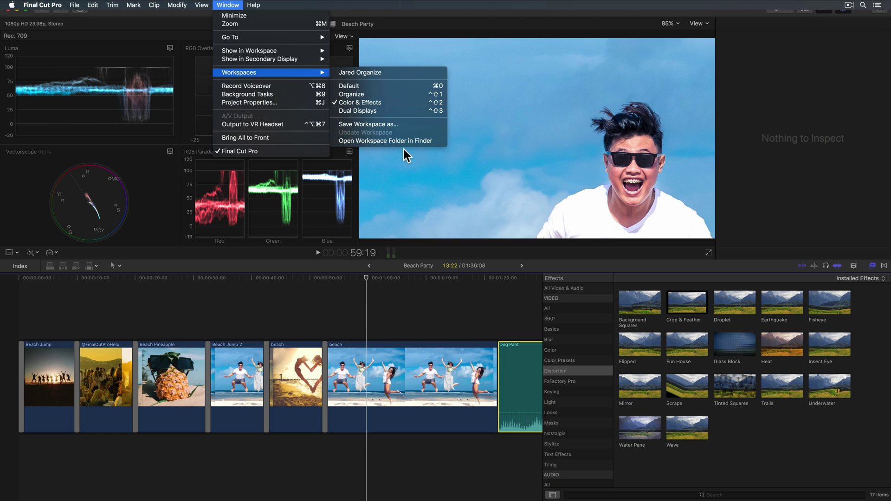
# Step: Turn on the second display view so the viewer and scopes leave the main screen
pyautogui.click(410, 165)
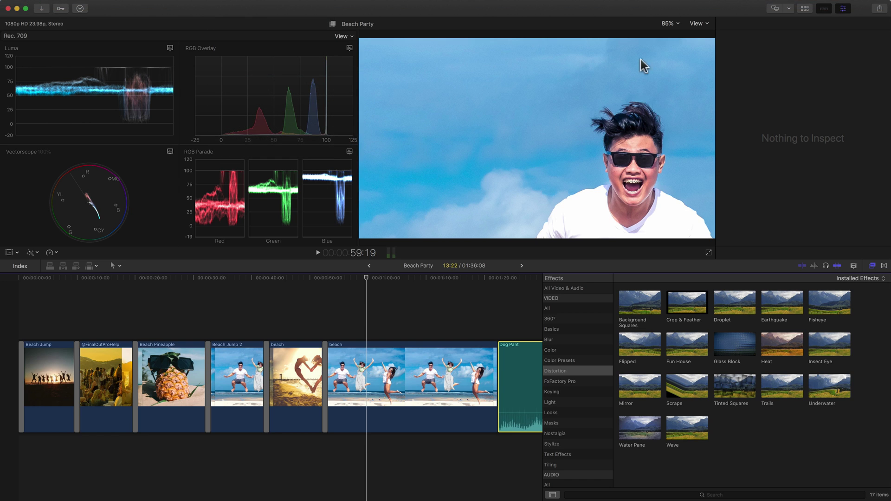
pyautogui.click(774, 10)
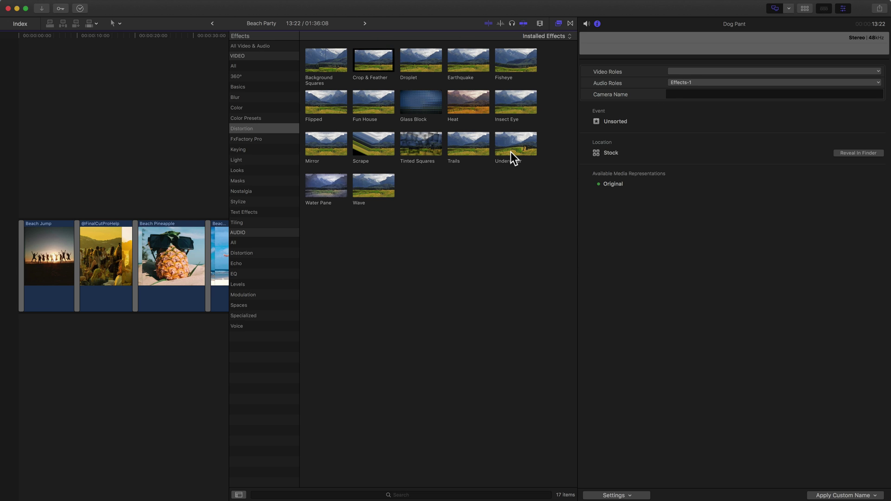
pyautogui.press('ctrl')
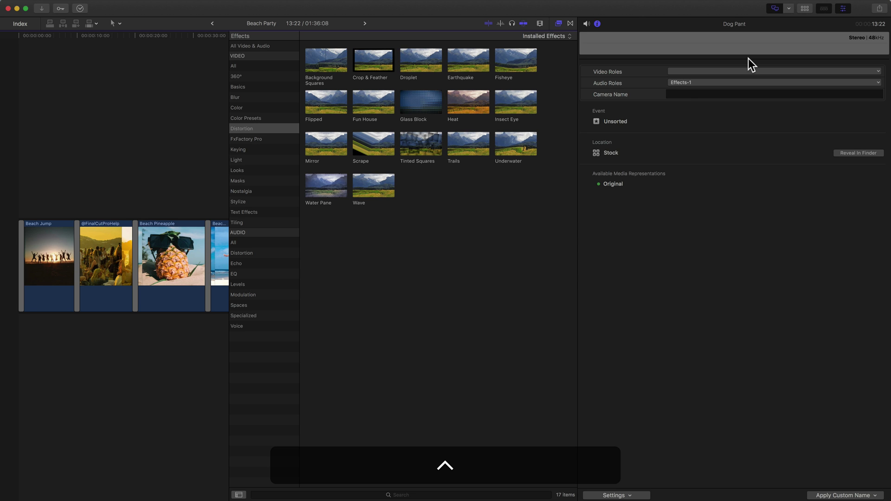
pyautogui.hotkey('ctrl', '0')
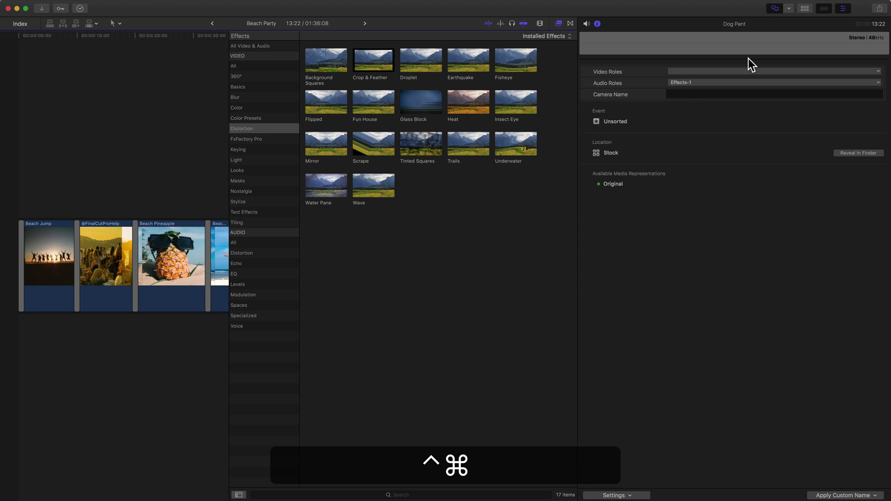
# Step: Restore the Default workspace, then show the Event Viewer with Dog Bark Large 1 for the Beach Party timeline
pyautogui.press('ctrl+super+0')
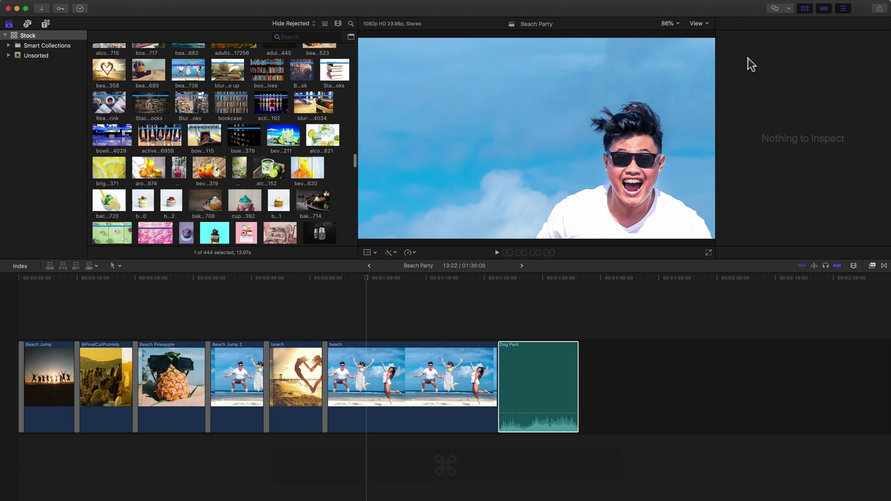
pyautogui.click(533, 271)
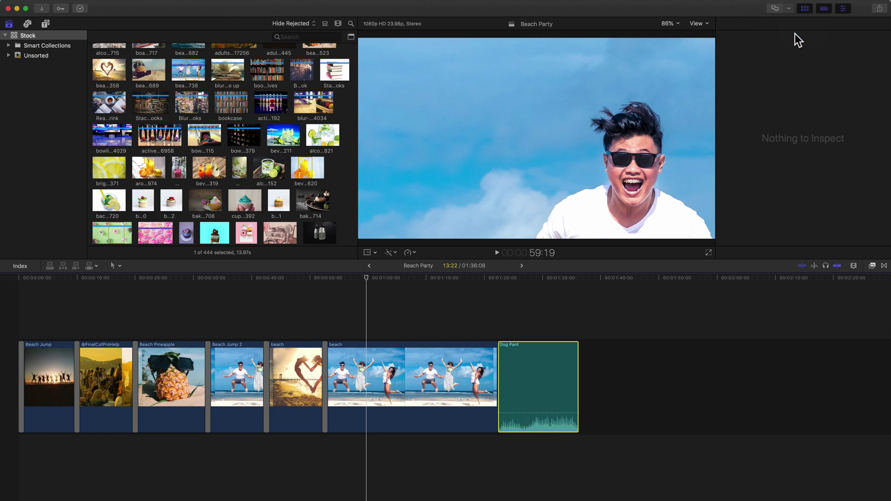
pyautogui.press('ctrl+super+3')
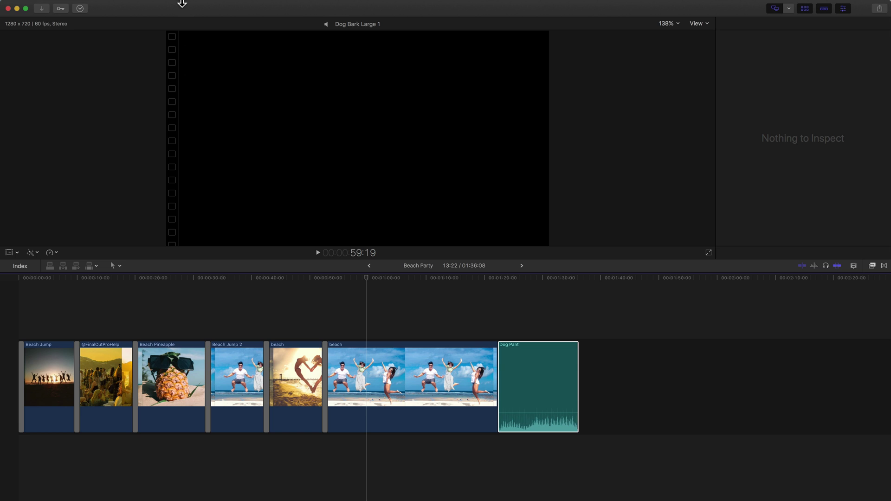
pyautogui.moveTo(181, 2)
pyautogui.click(228, 5)
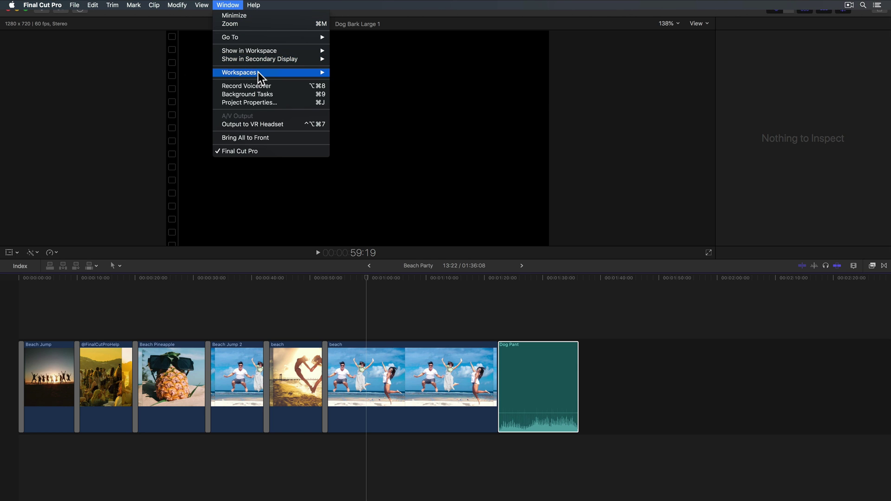
pyautogui.moveTo(258, 73)
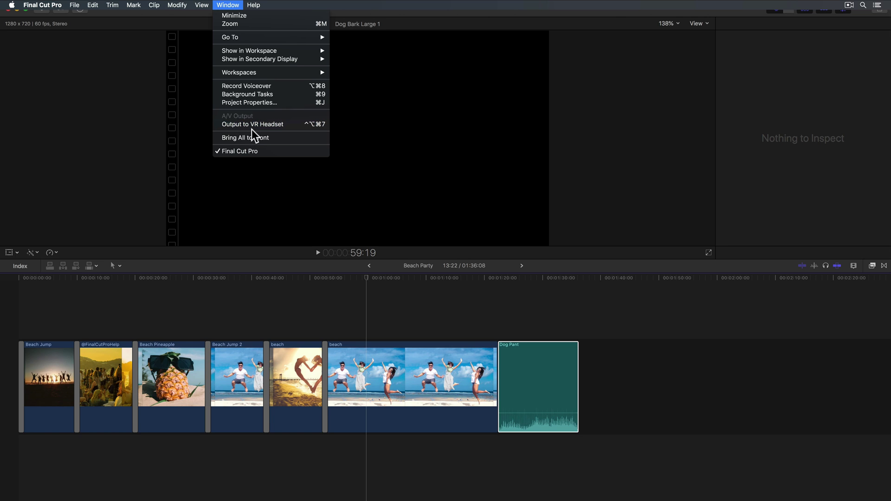
pyautogui.click(272, 129)
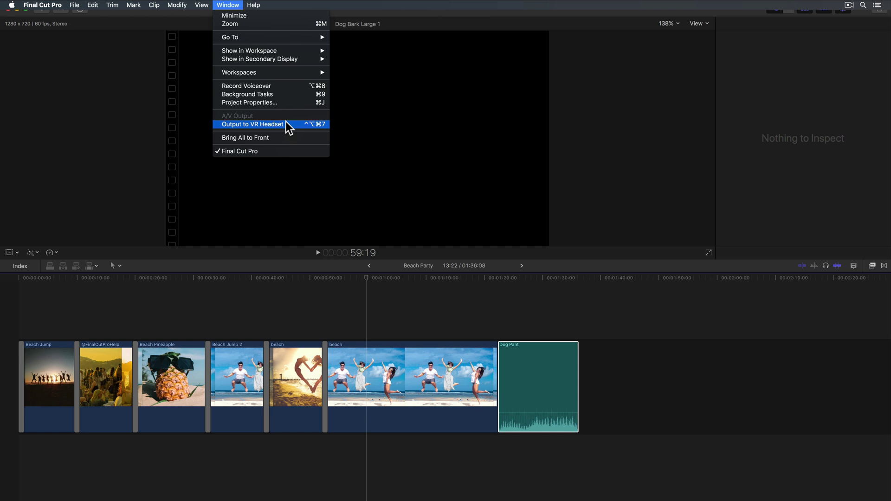
pyautogui.click(416, 105)
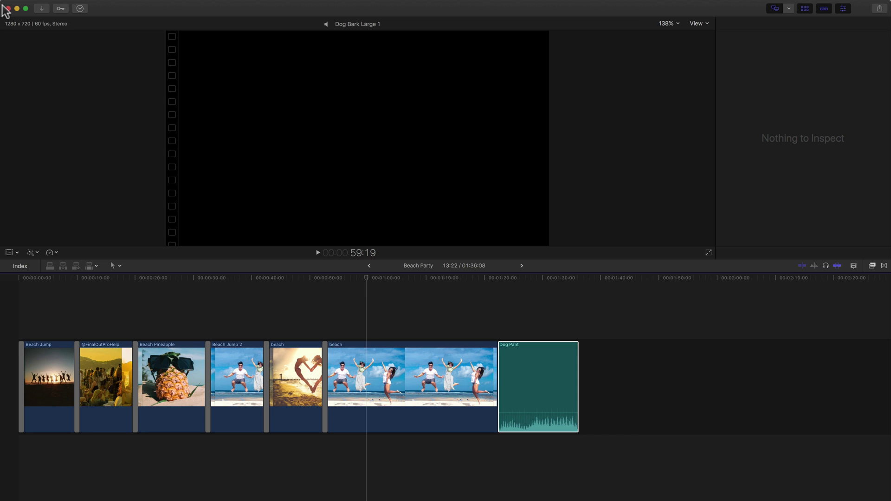
# Step: Resize the app window from its top-left corner to reveal the desktop, then refocus it
pyautogui.moveTo(7, 7); pyautogui.dragTo(371, 17)
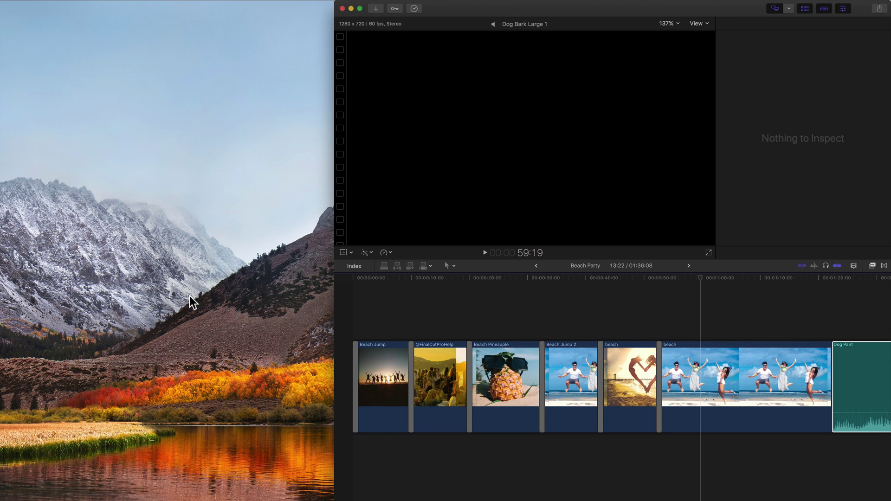
pyautogui.click(460, 369)
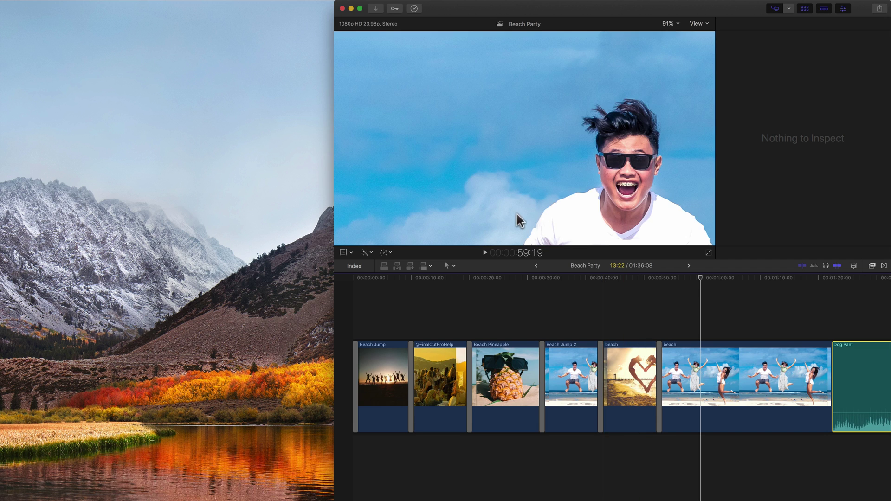
# Step: Apply the Jared Organize workspace to the narrowed window and show the Dog Pant clip in the viewer
pyautogui.moveTo(308, 5)
pyautogui.click(227, 5)
pyautogui.moveTo(257, 73)
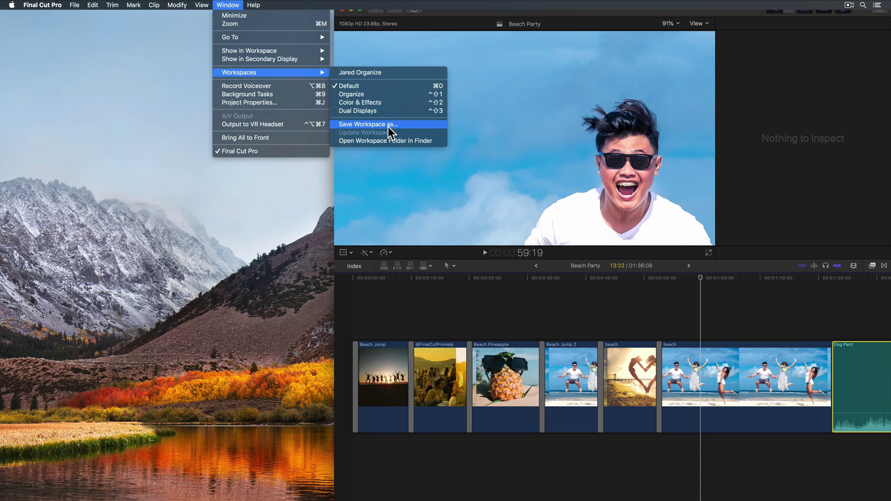
pyautogui.click(385, 74)
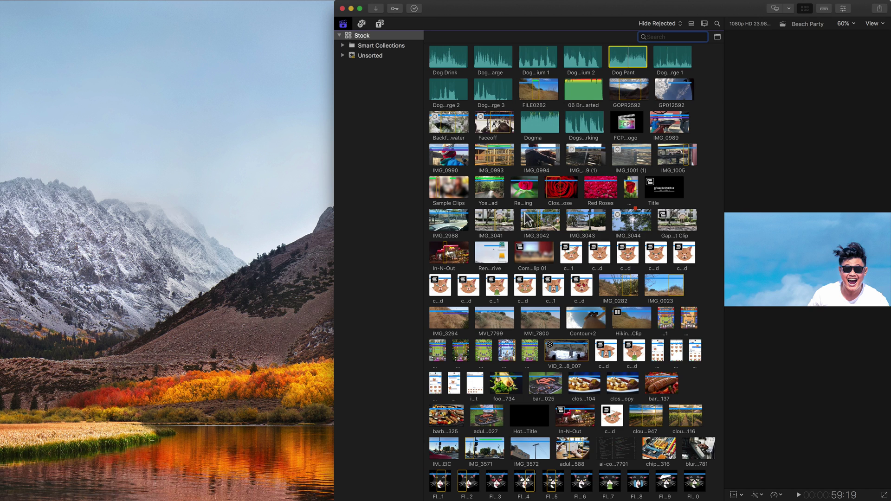
pyautogui.press('Tab')
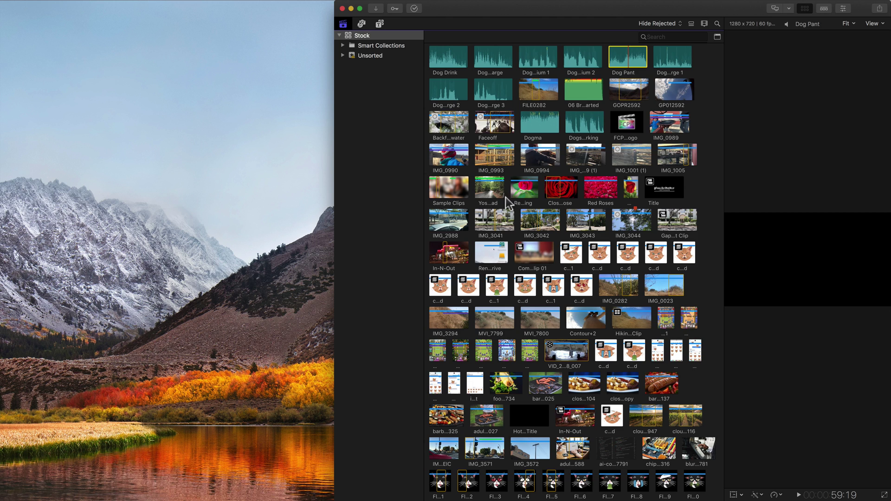
pyautogui.click(227, 5)
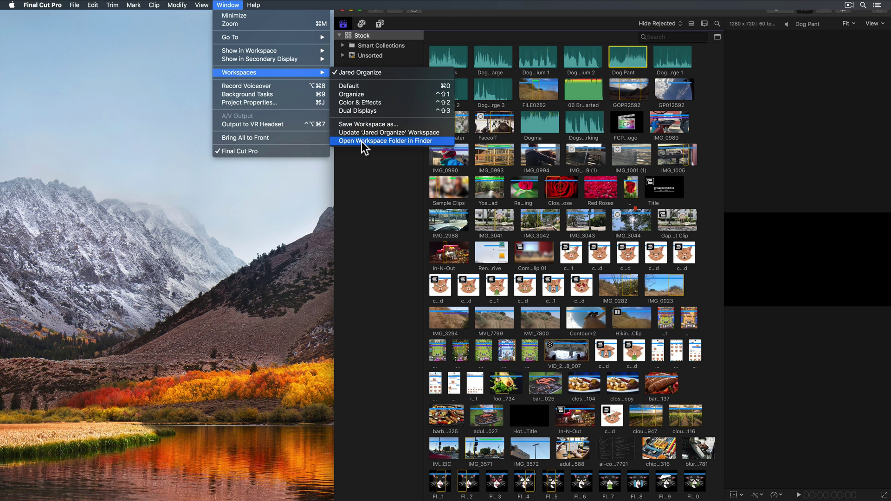
# Step: Open the Workspaces folder in Finder, widened to show both .fcpworkspace file names
pyautogui.click(397, 140)
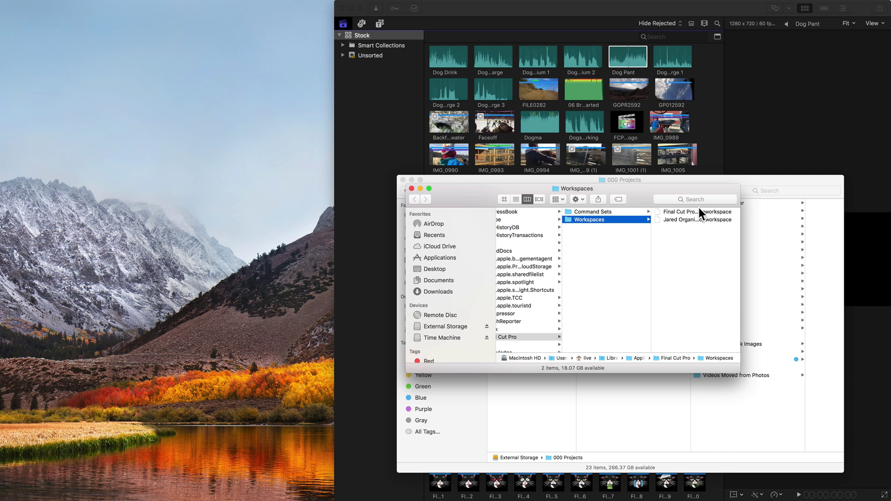
pyautogui.moveTo(738, 303); pyautogui.dragTo(752, 301)
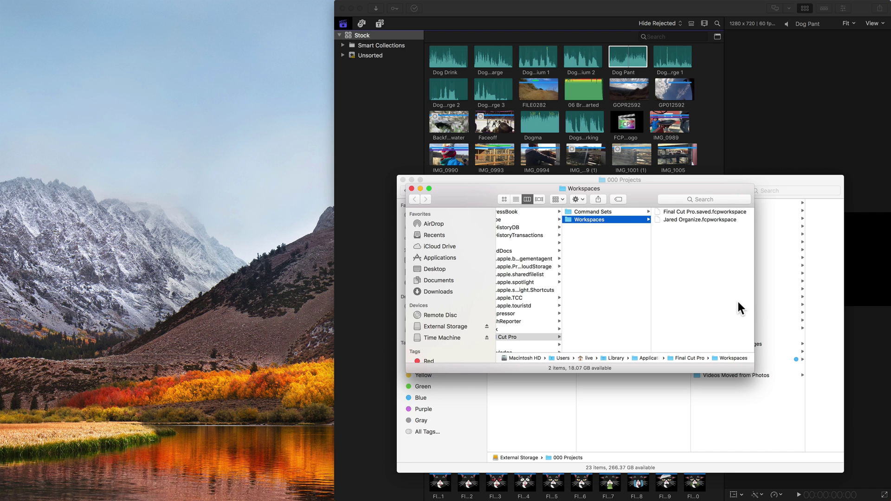
pyautogui.moveTo(689, 229); pyautogui.dragTo(689, 212)
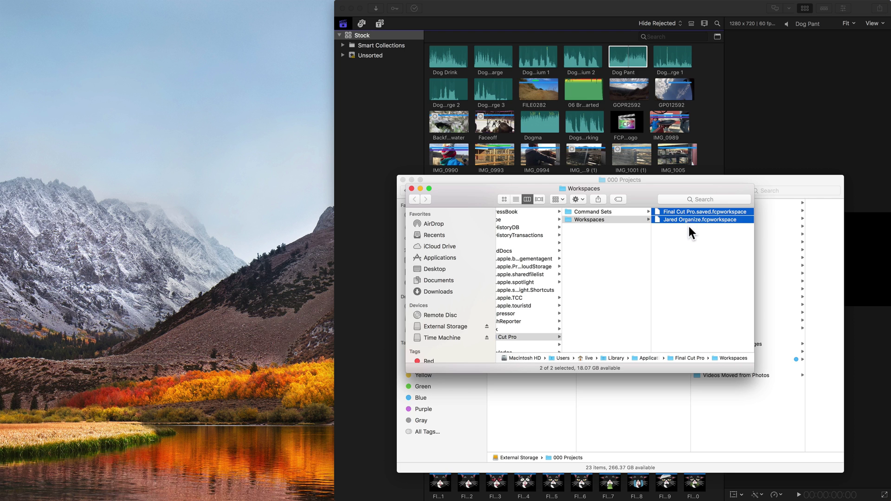
pyautogui.press('Left')
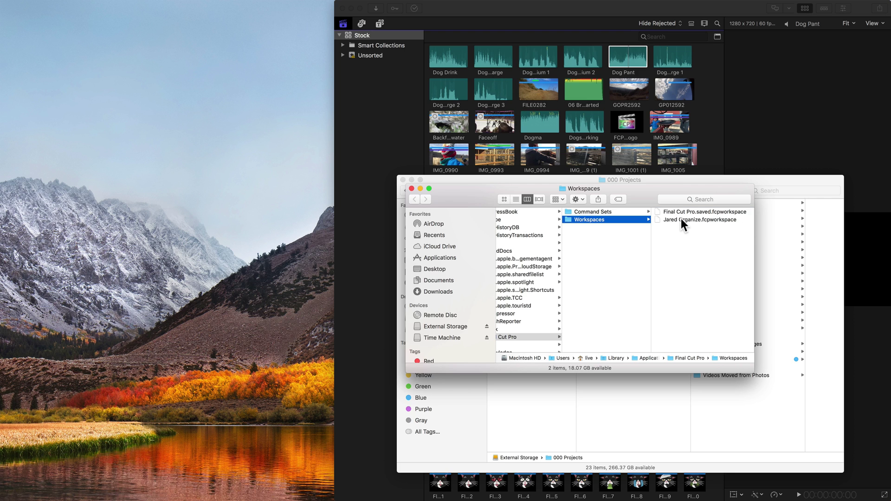